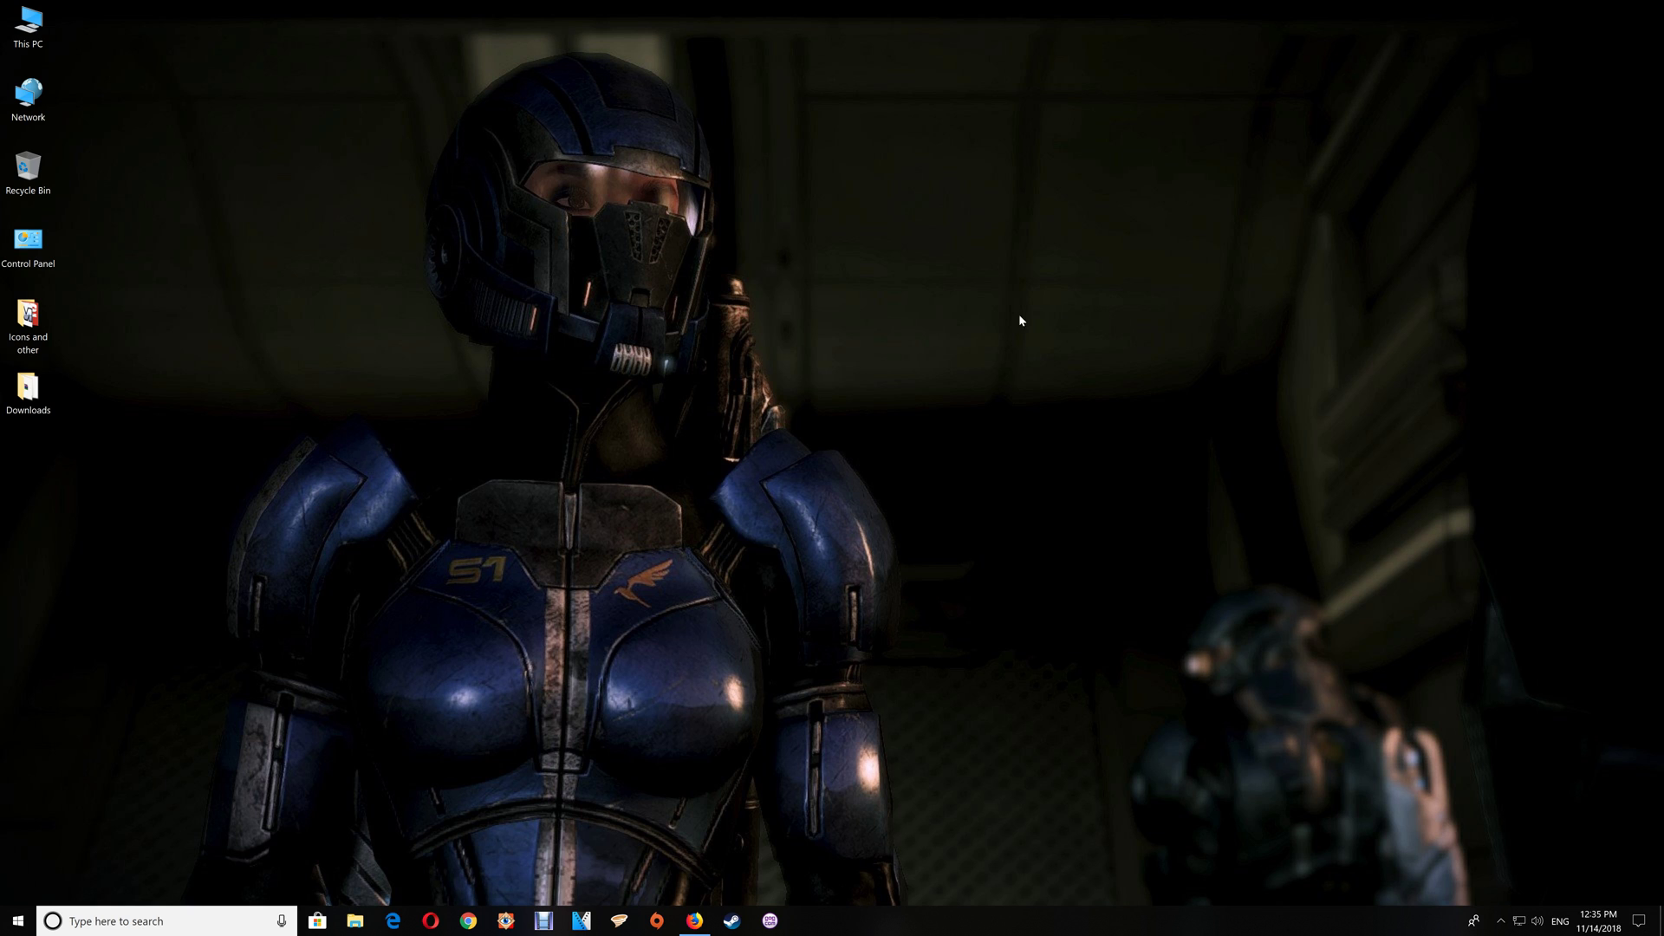
# Look over the ENB and SweetFX for Mass Effect 3 download pages on Nexus Mods and ModDB in the browser.
pyautogui.click(695, 920)
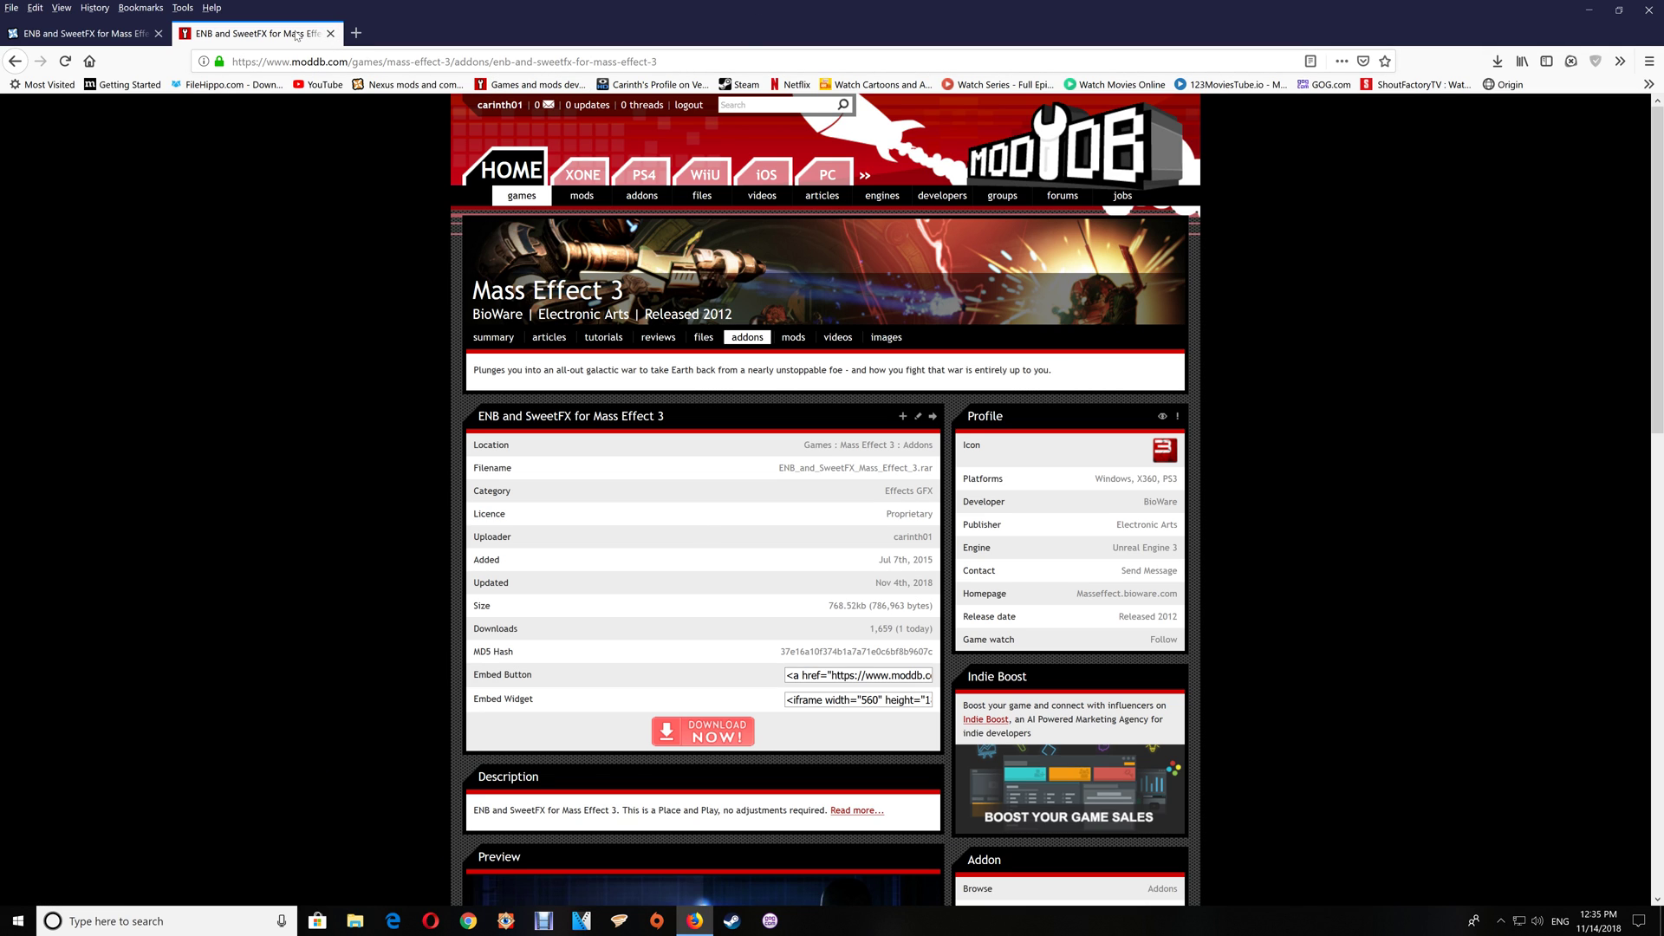
pyautogui.click(115, 32)
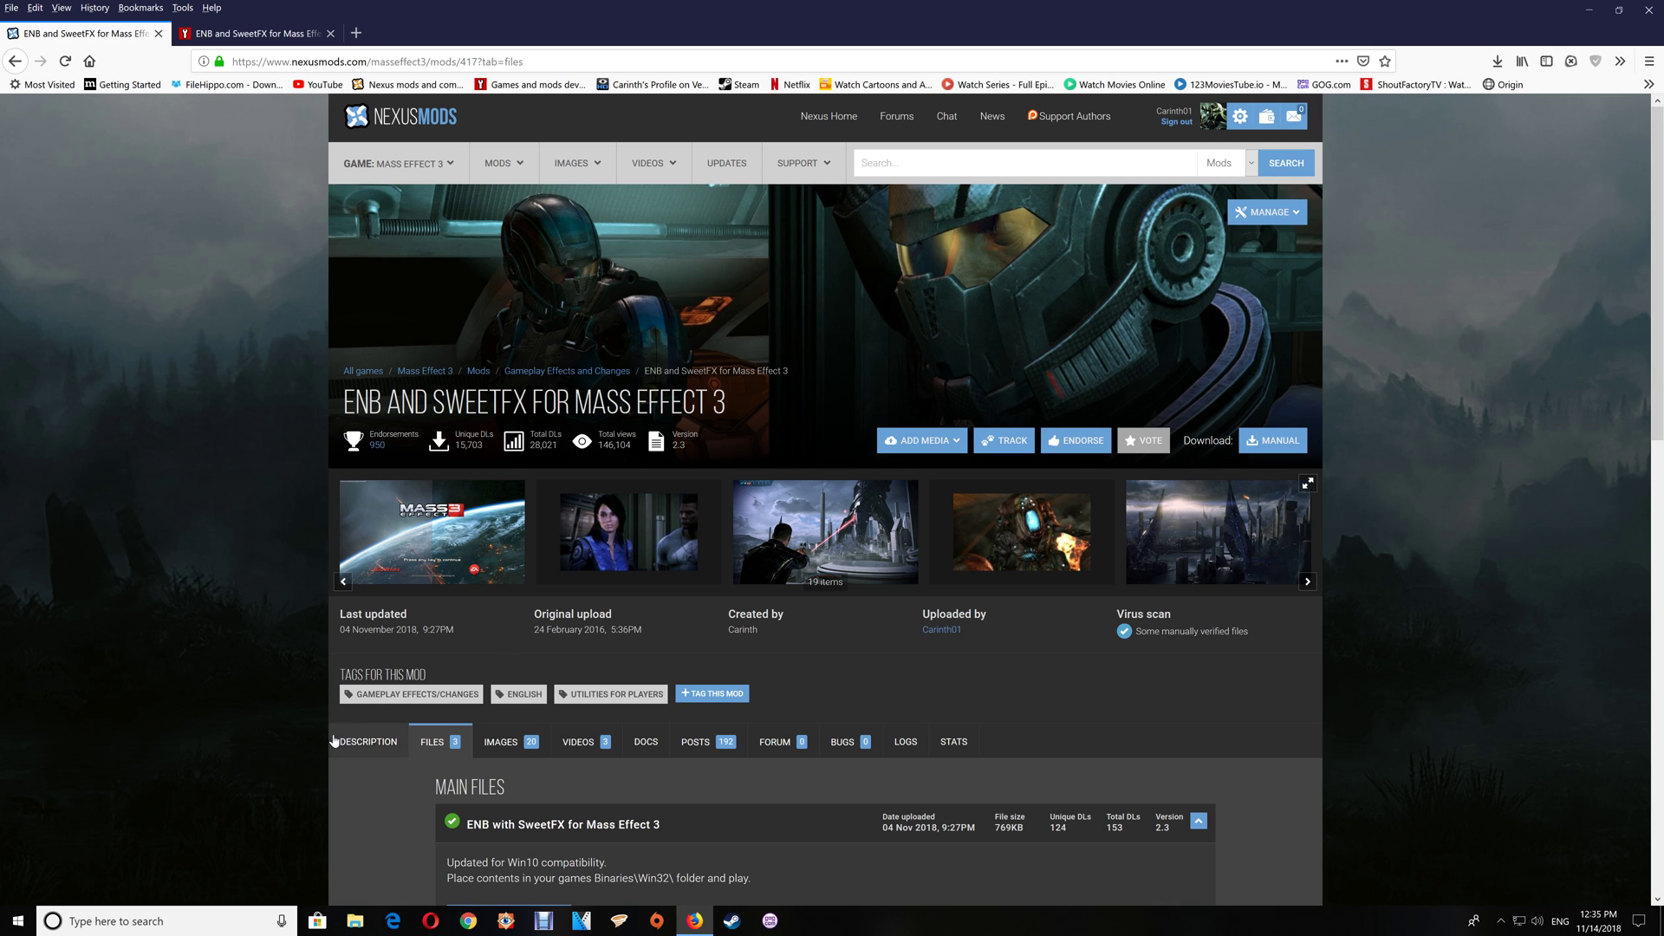
pyautogui.scroll(-3, 454, 742)
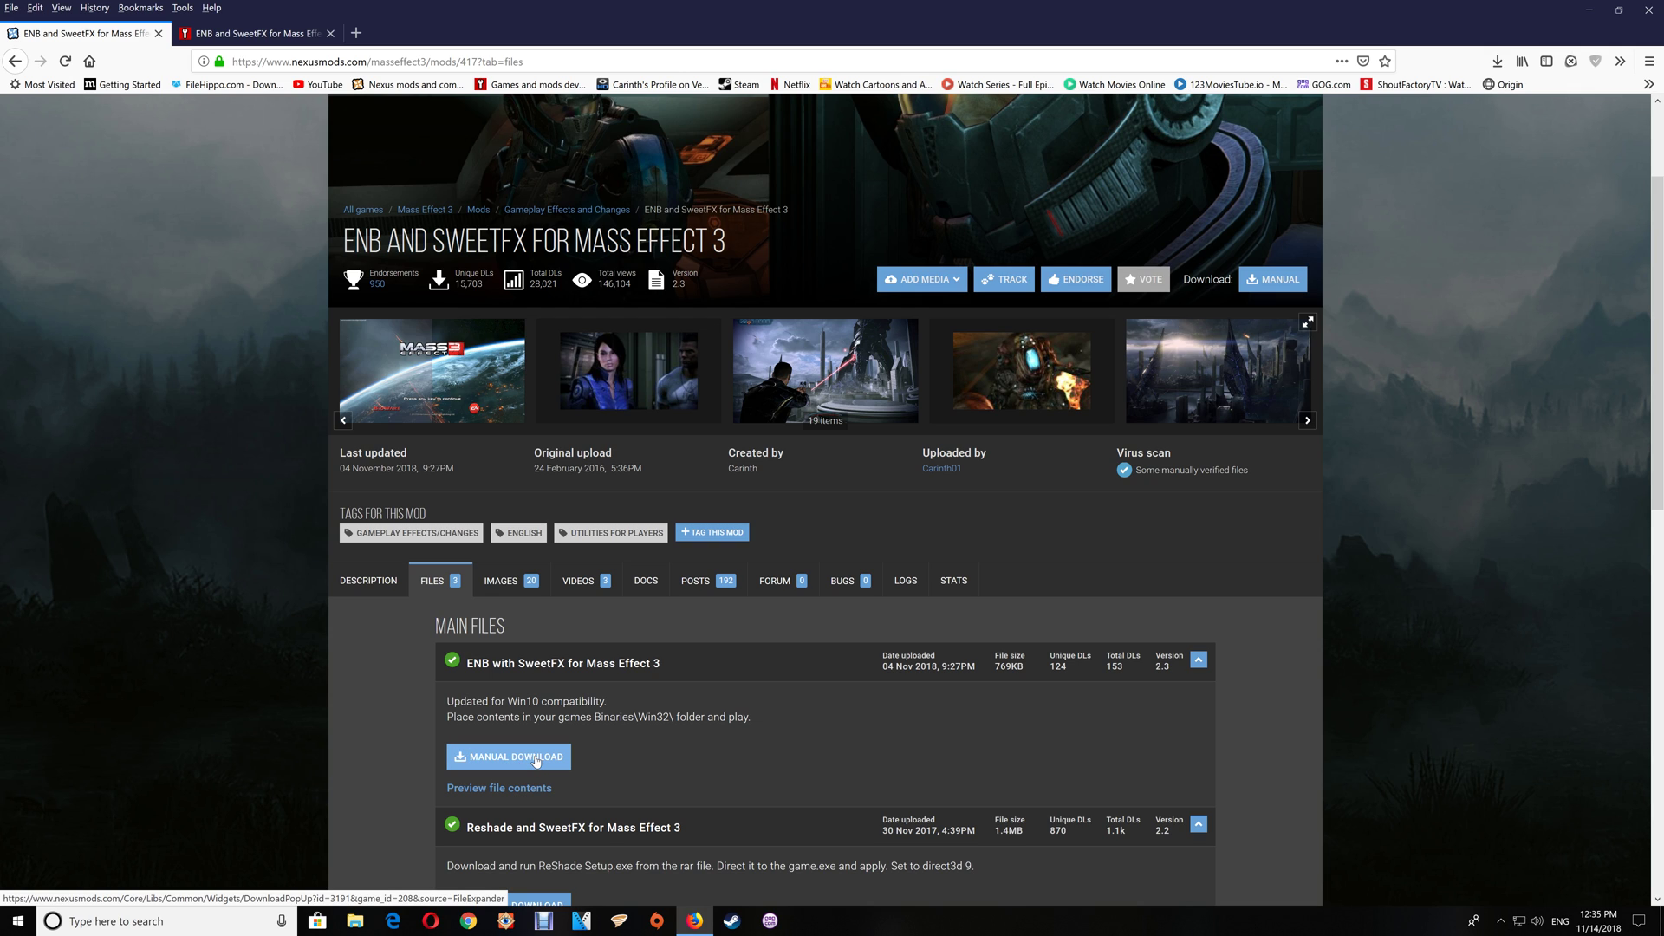
pyautogui.click(223, 43)
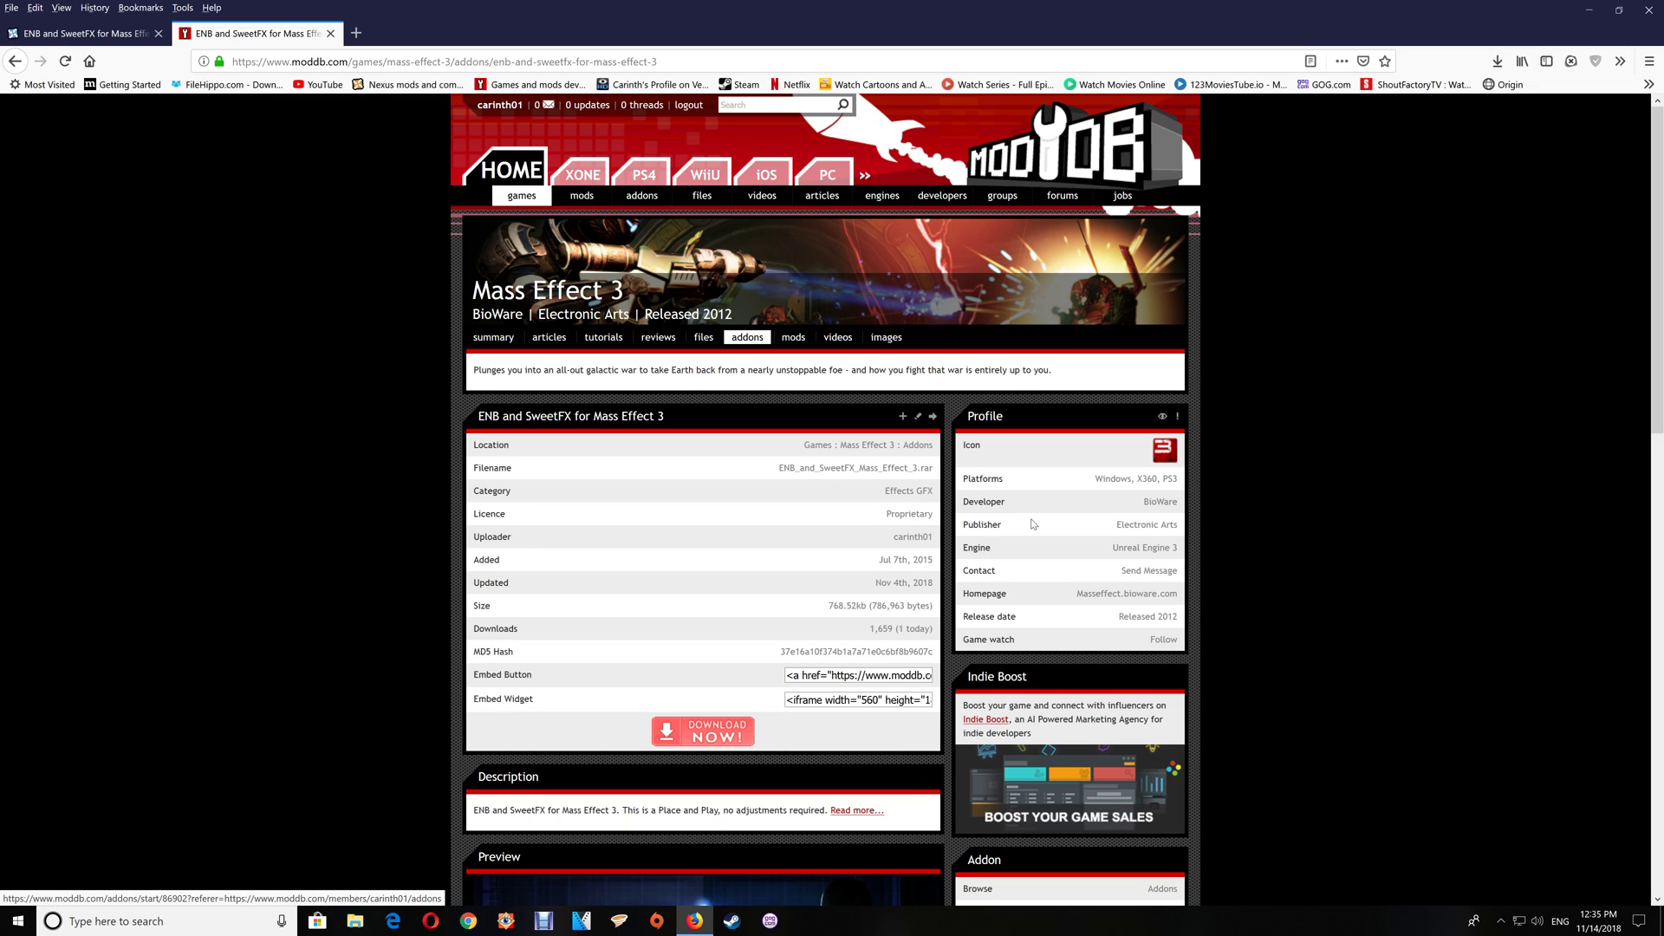
# Open the downloaded ENB_and_SweetFX_Mass_Effect_3.rar archive and minimize the browser.
pyautogui.click(1497, 62)
pyautogui.click(1304, 100)
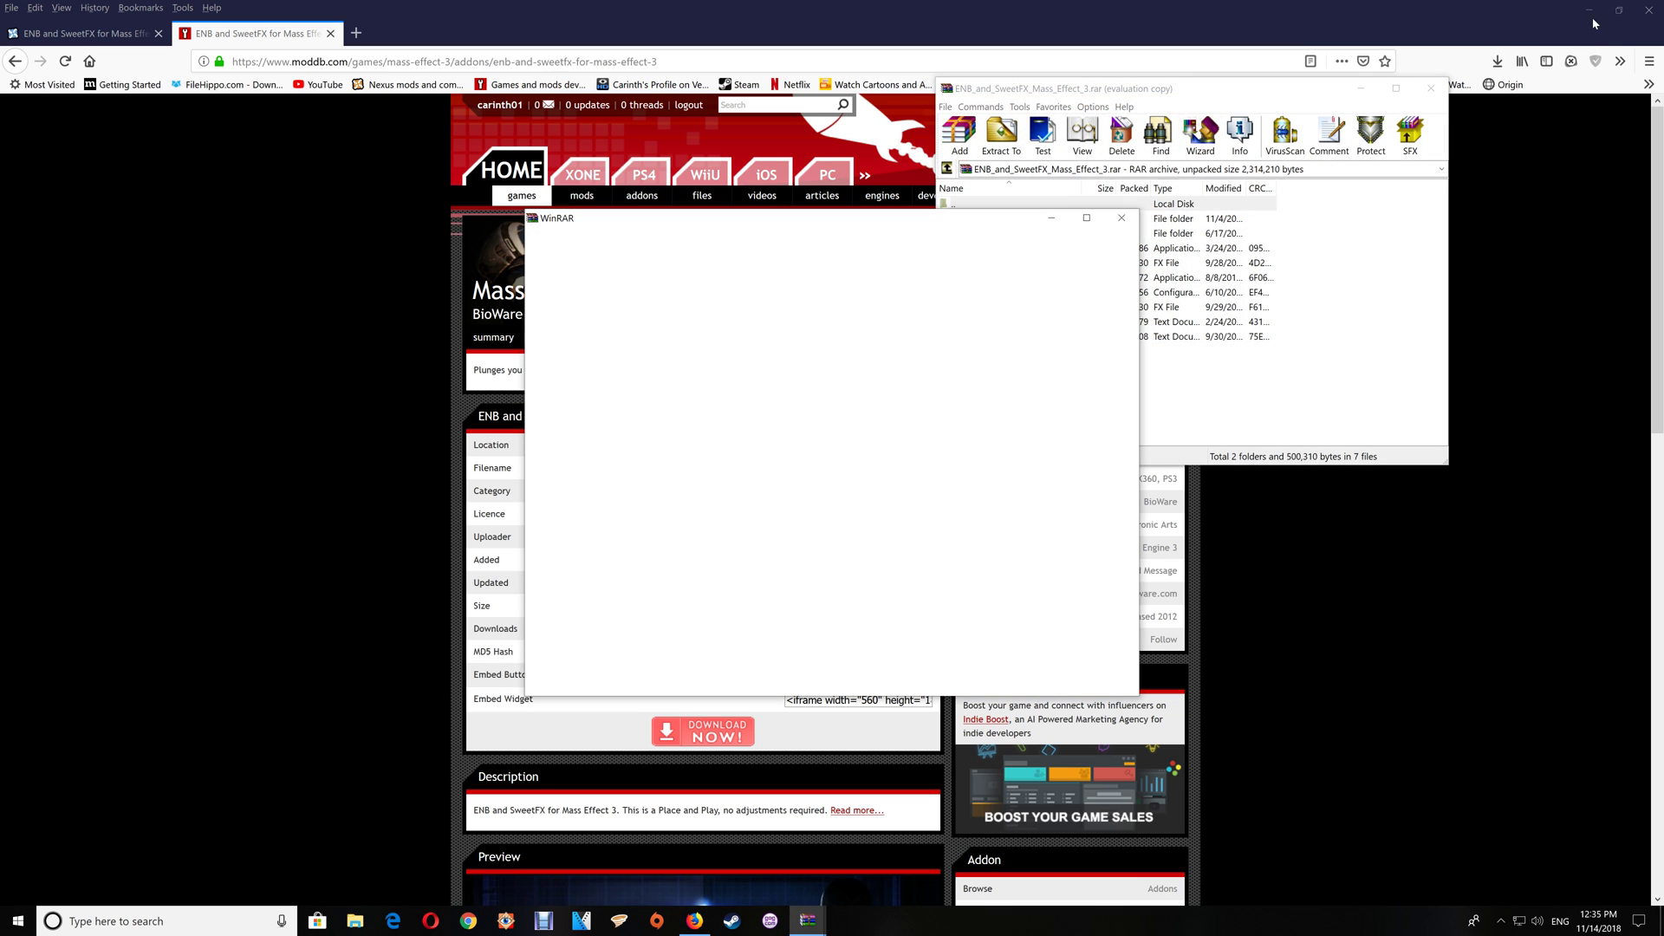
pyautogui.click(1591, 17)
pyautogui.click(1591, 16)
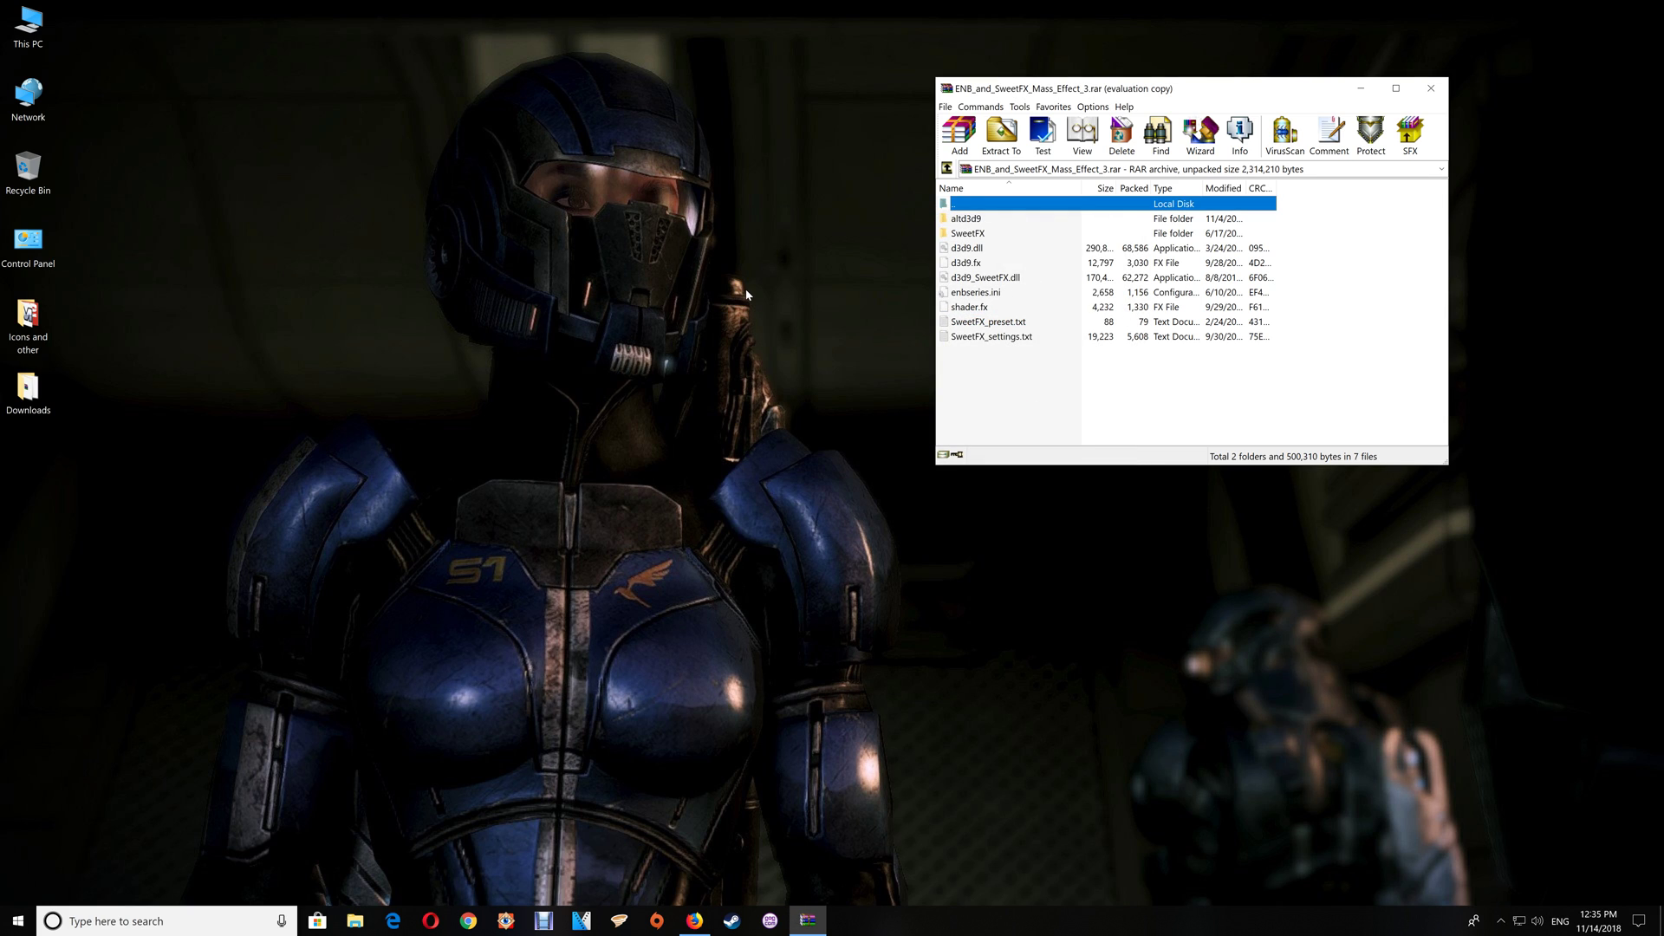
# Open the game's Win32 folder under C:\Program Files (x86)\Origin Games\Mass Effect 3\Binaries in File Explorer.
pyautogui.doubleClick(29, 26)
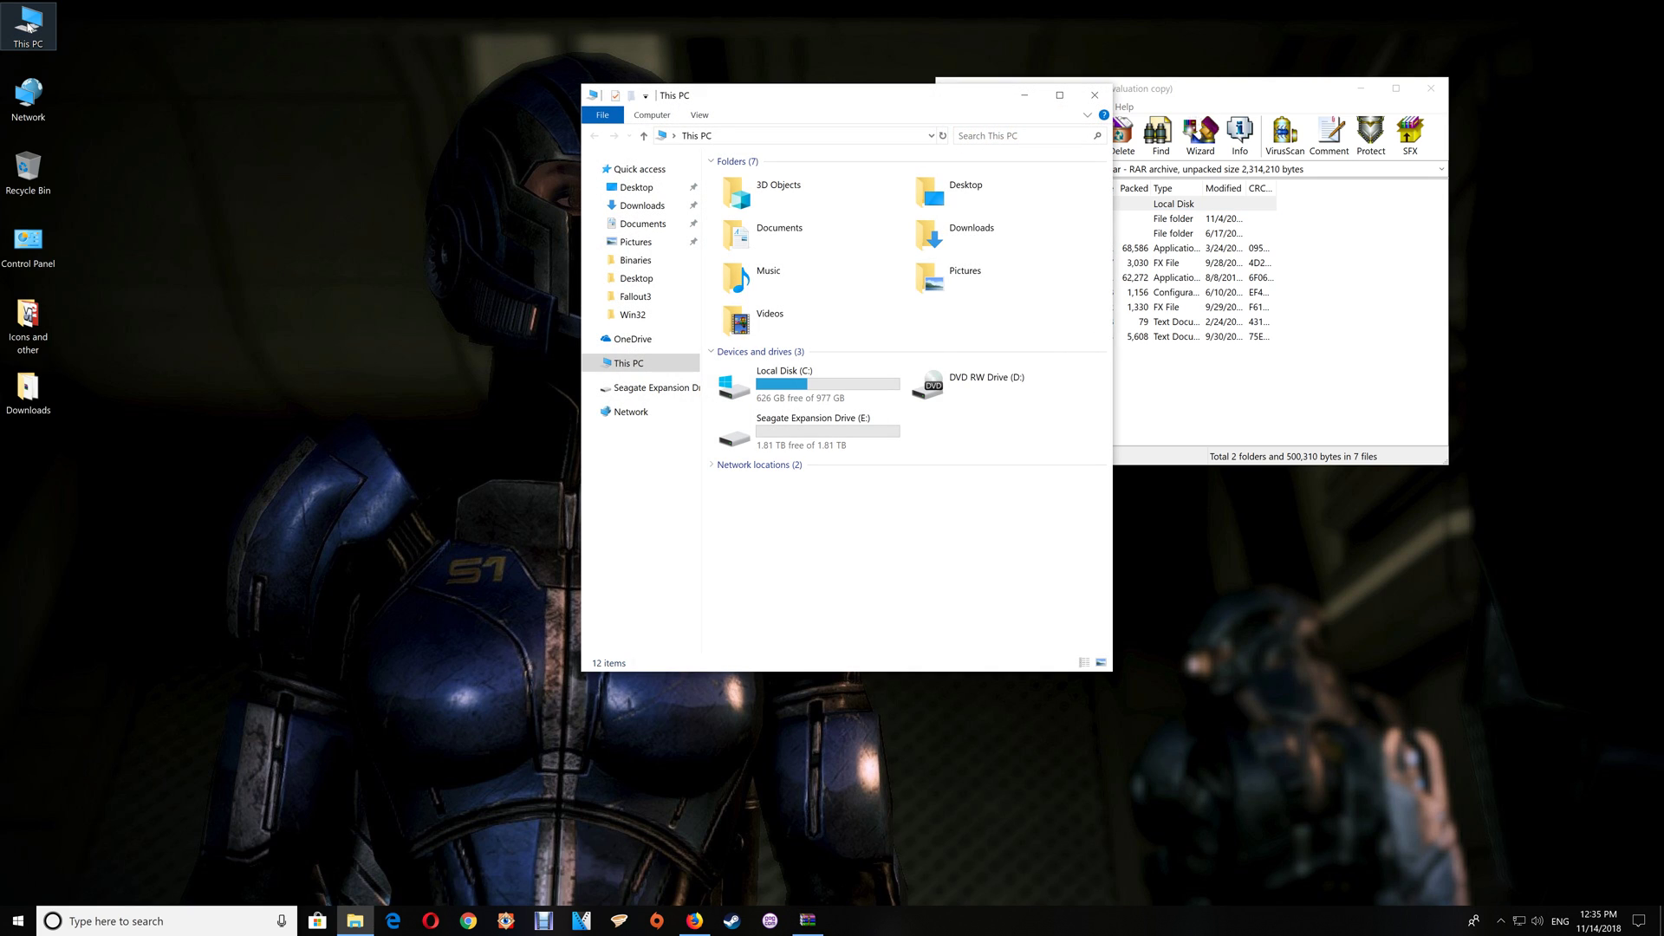
pyautogui.doubleClick(762, 397)
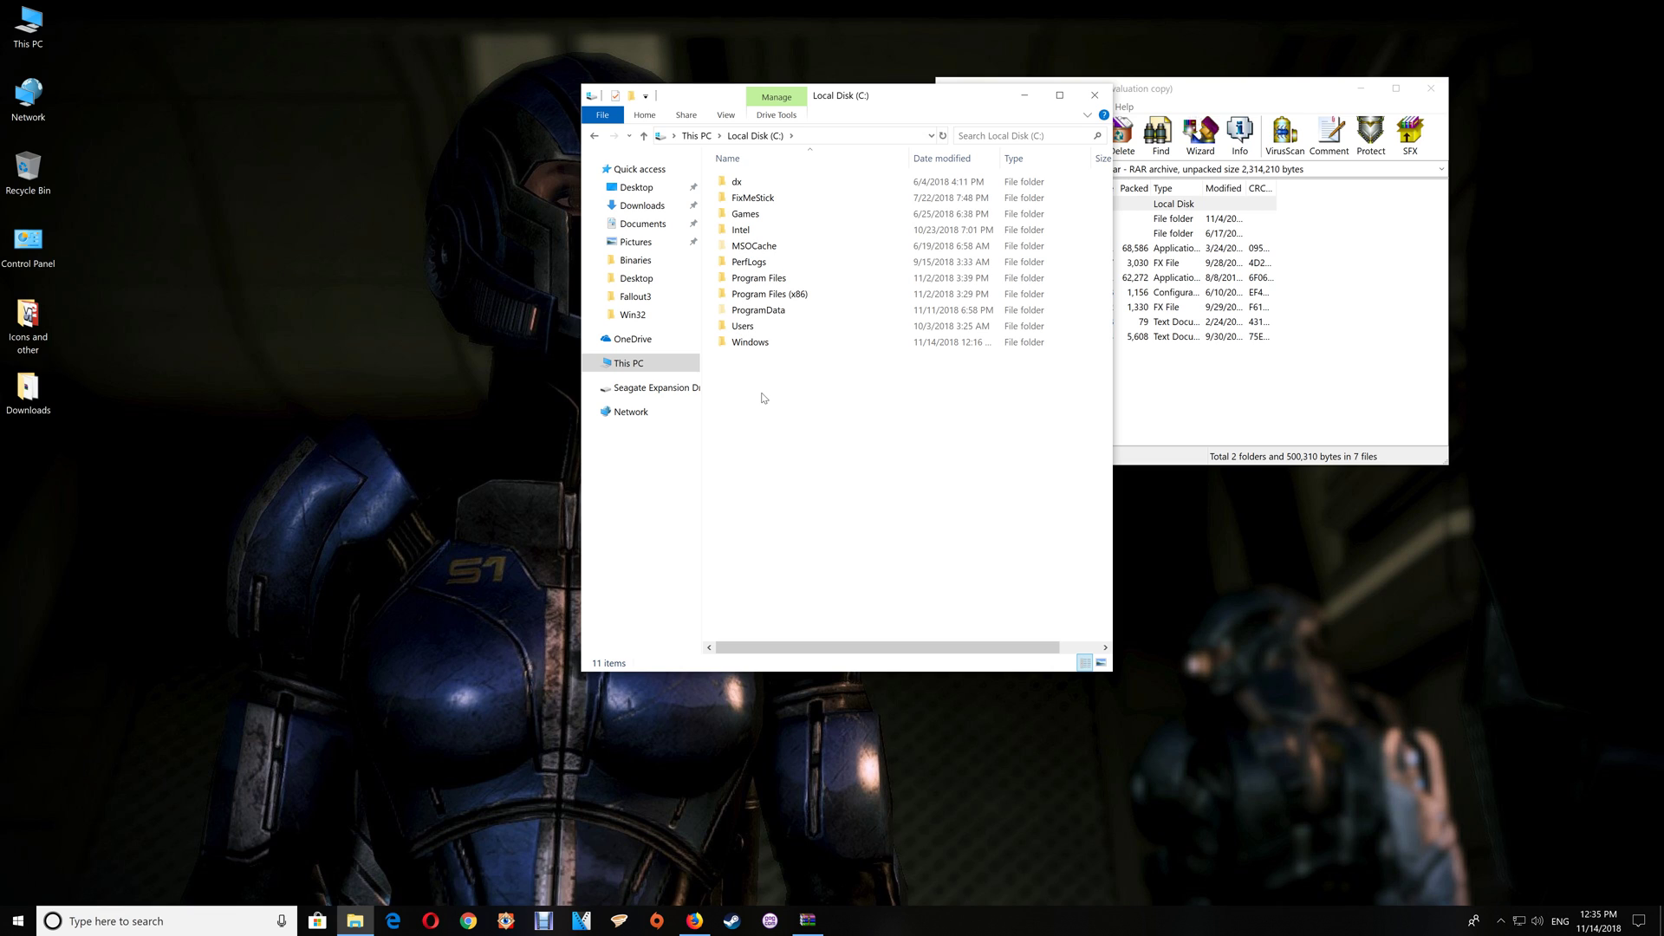
pyautogui.doubleClick(773, 298)
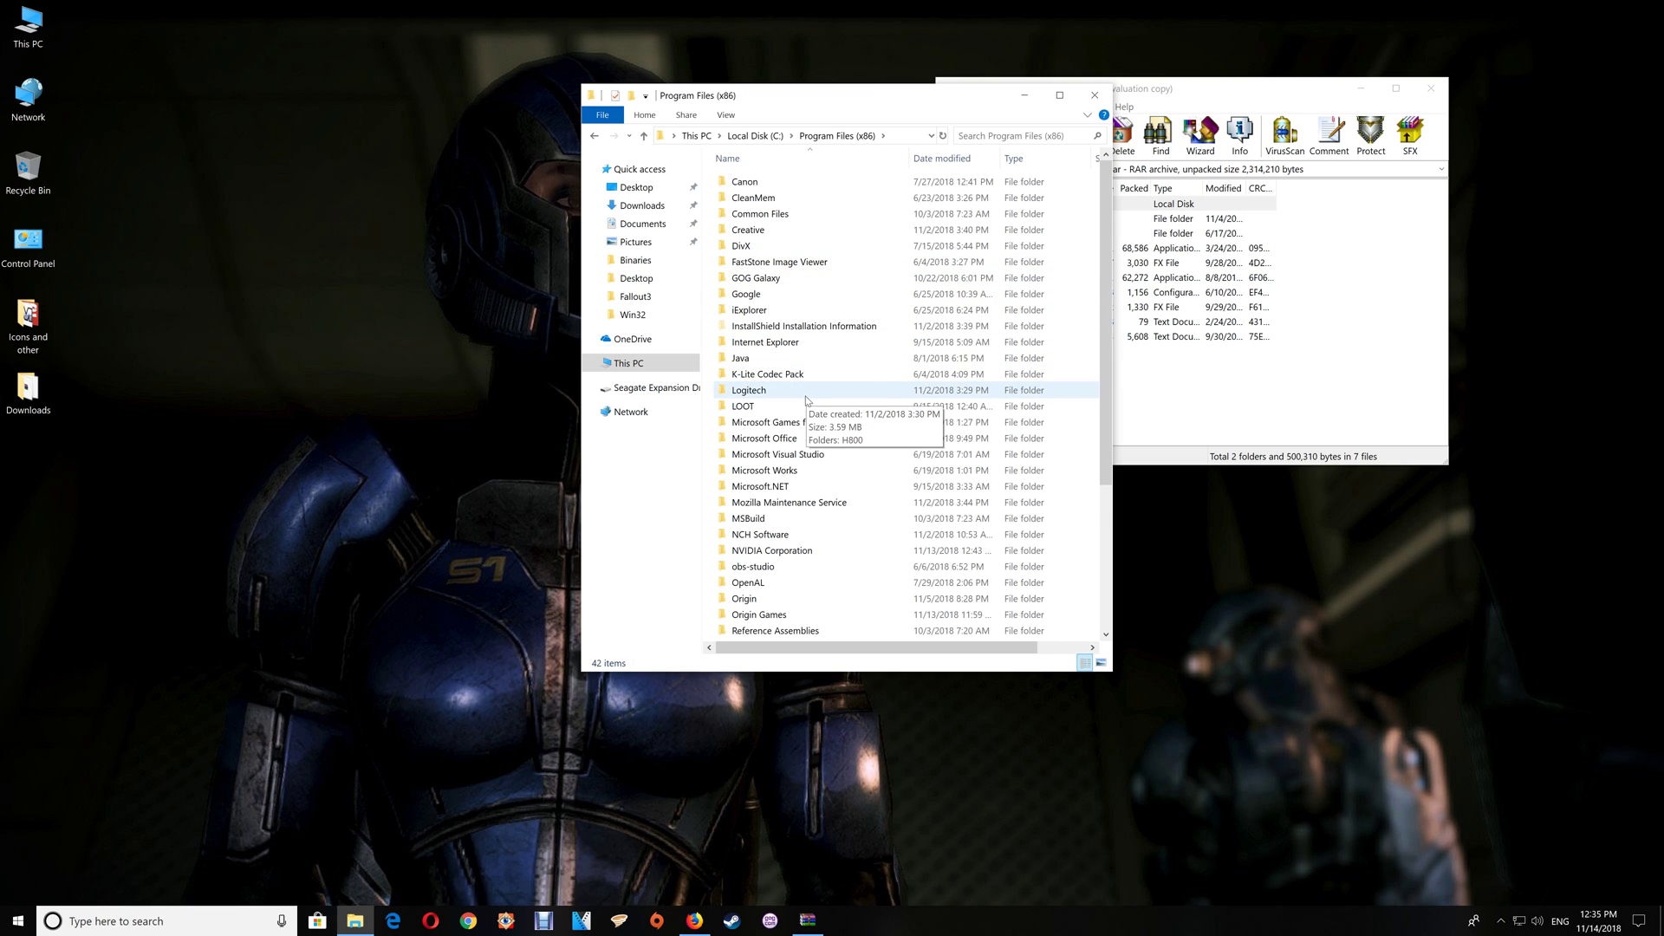
pyautogui.scroll(-1, 808, 401)
pyautogui.doubleClick(762, 568)
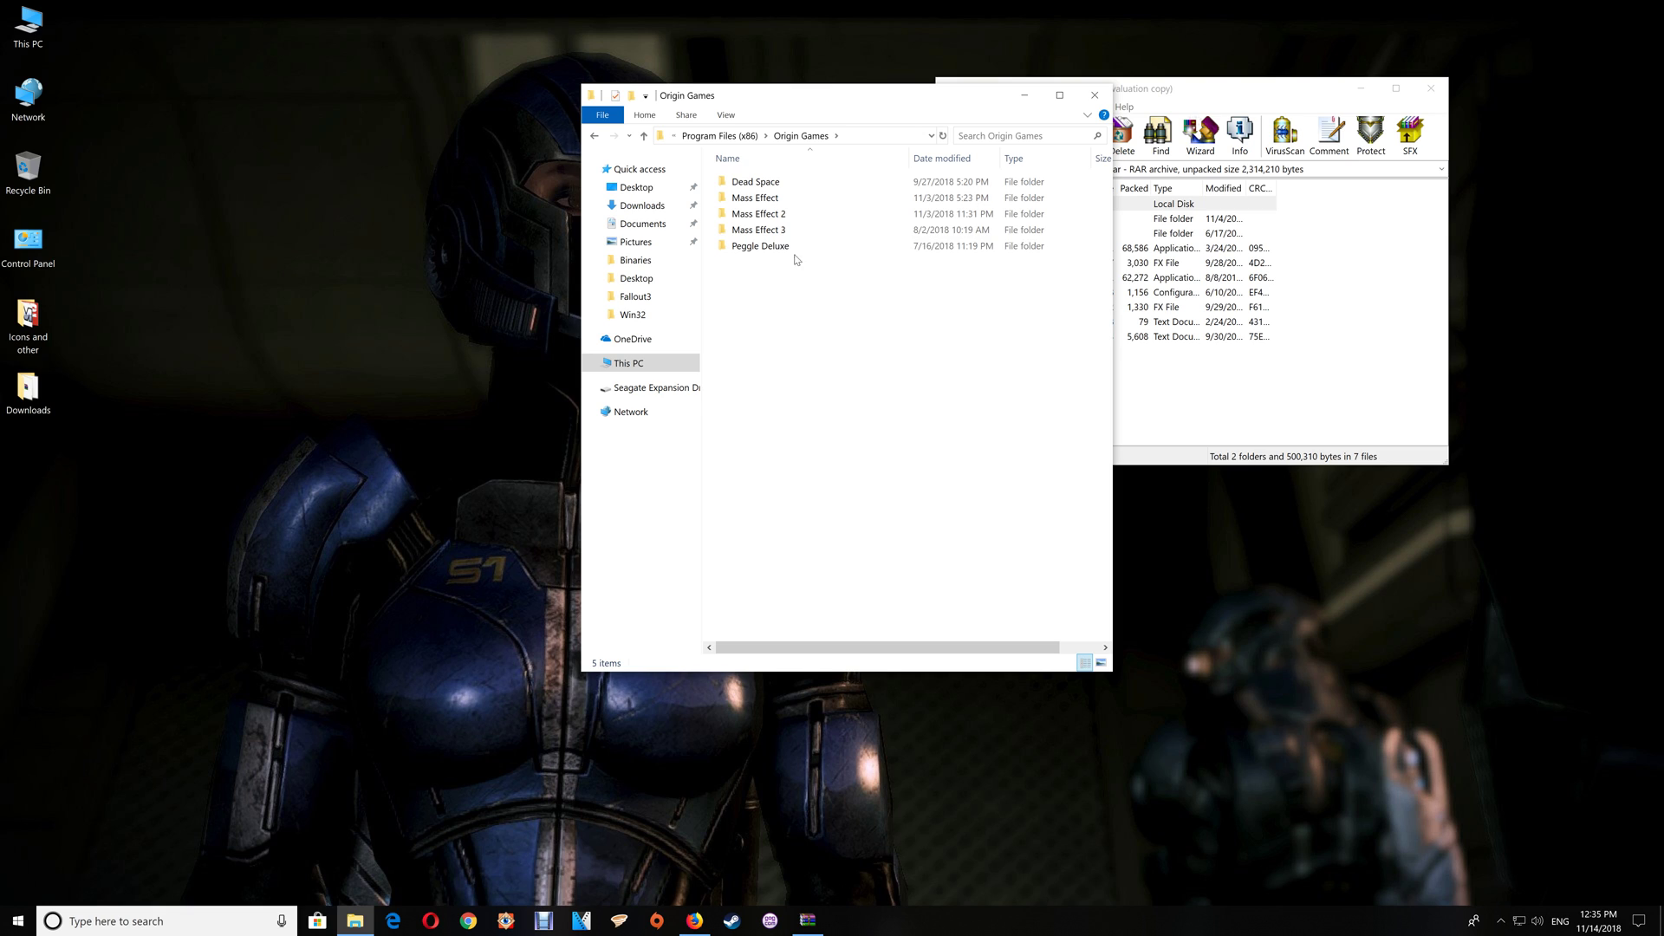
pyautogui.doubleClick(754, 231)
pyautogui.doubleClick(777, 194)
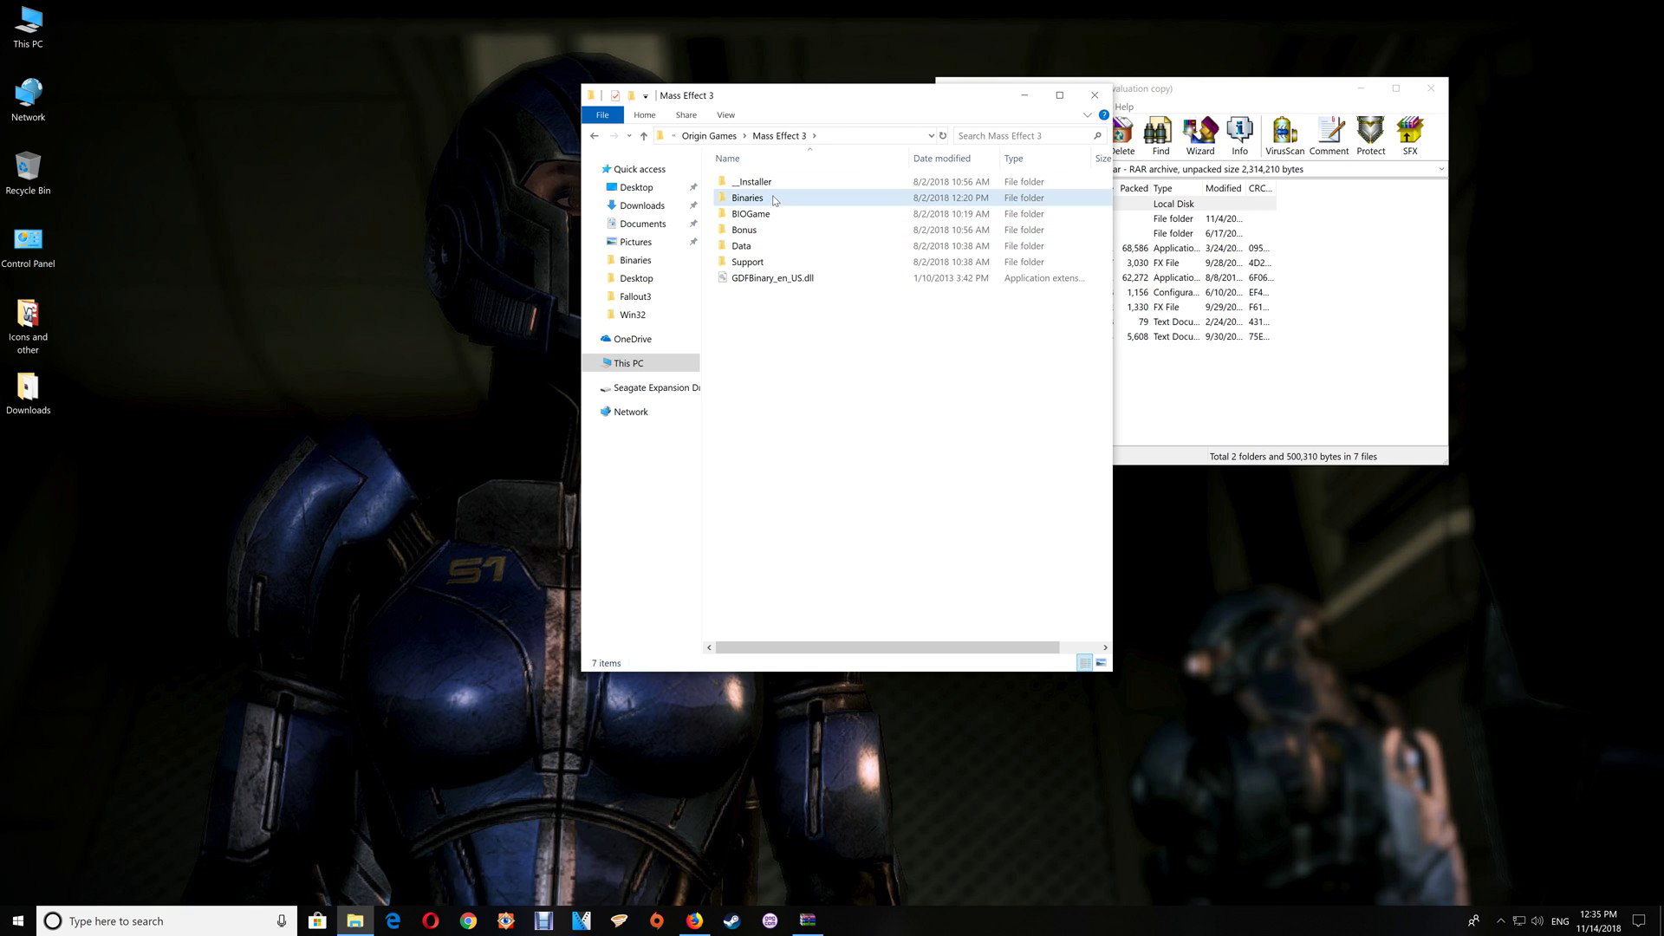
pyautogui.doubleClick(777, 183)
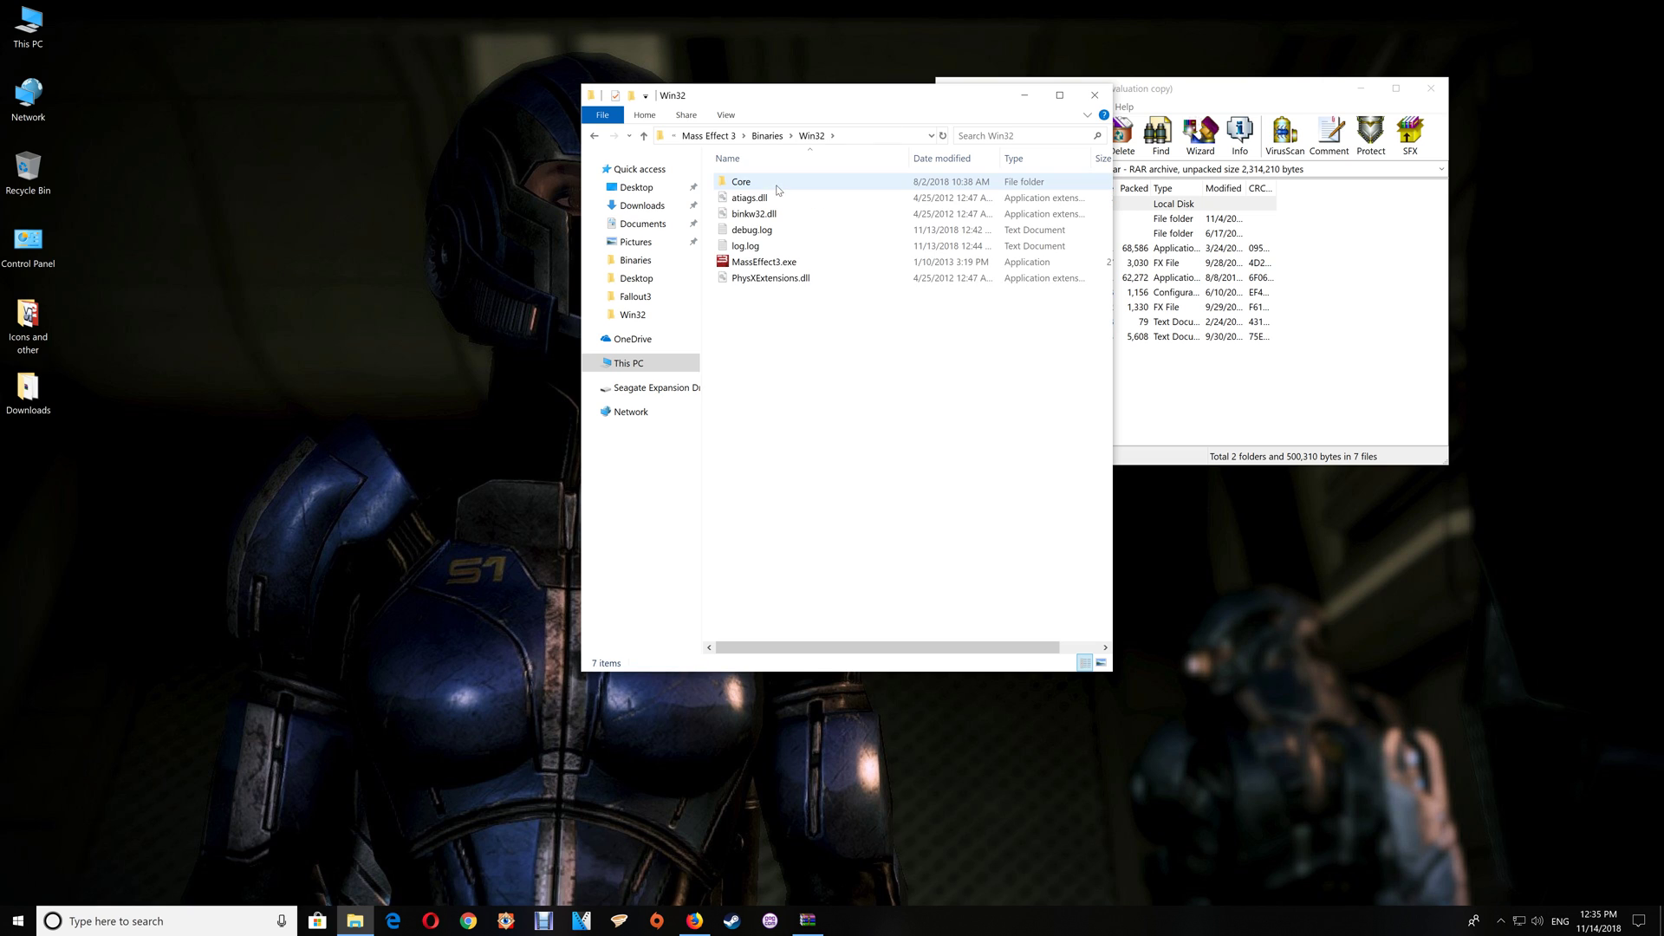
# Extract all the archive's folders and files into the Win32 folder and close the archive.
pyautogui.moveTo(846, 102); pyautogui.dragTo(646, 94)
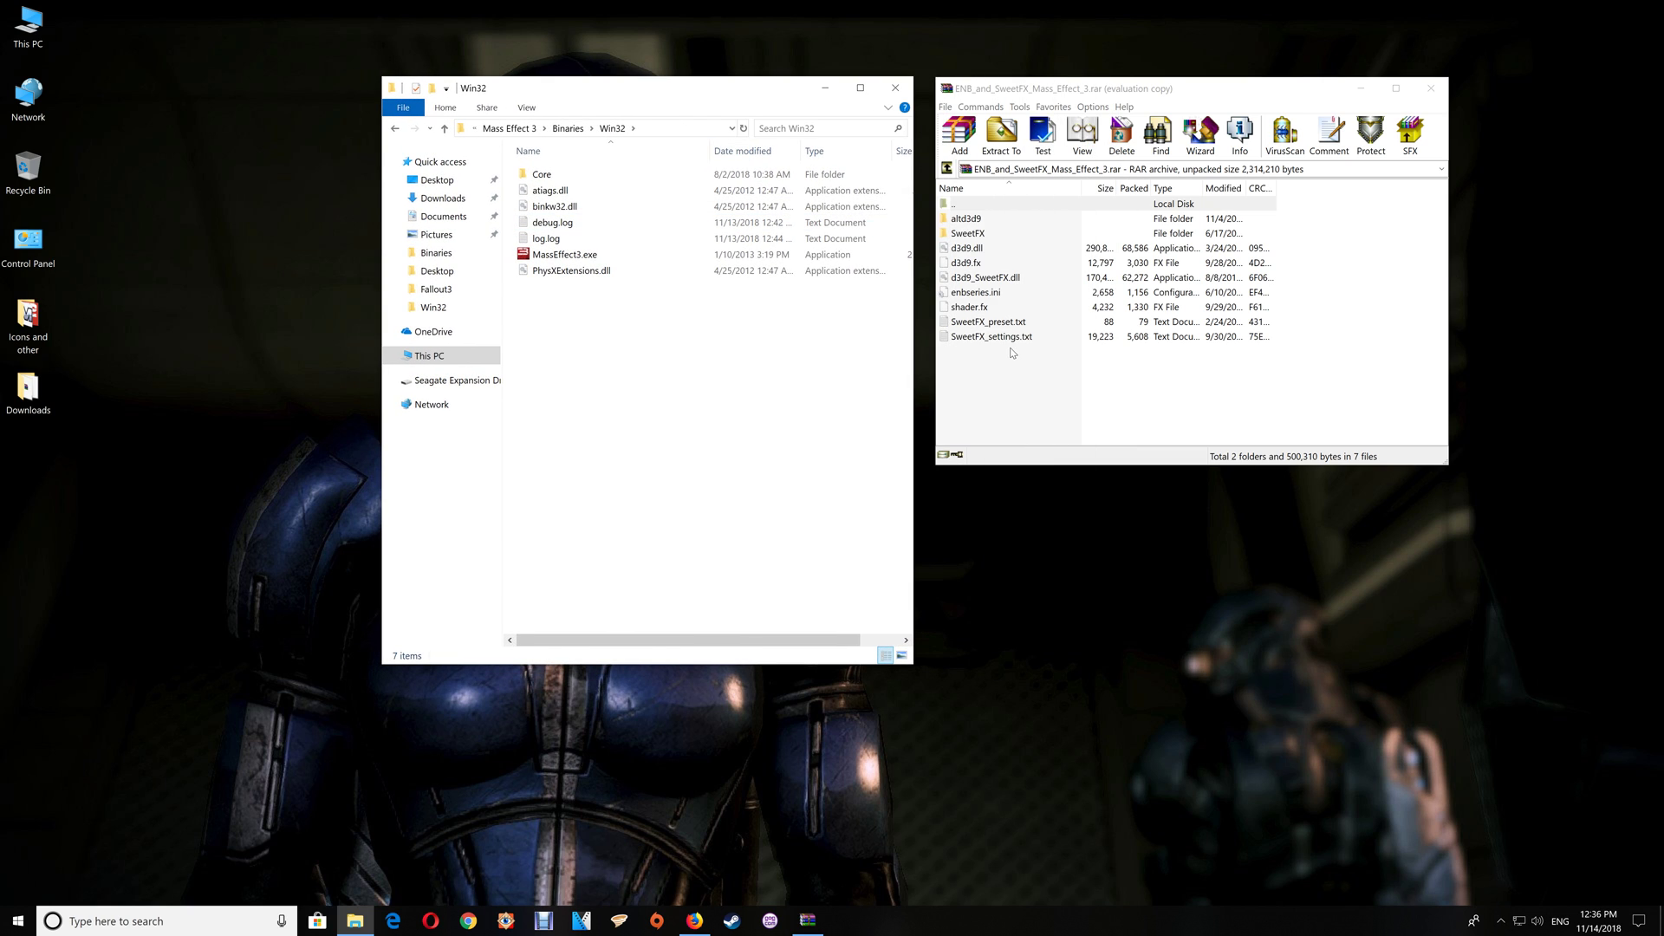
pyautogui.moveTo(1012, 352); pyautogui.dragTo(592, 388)
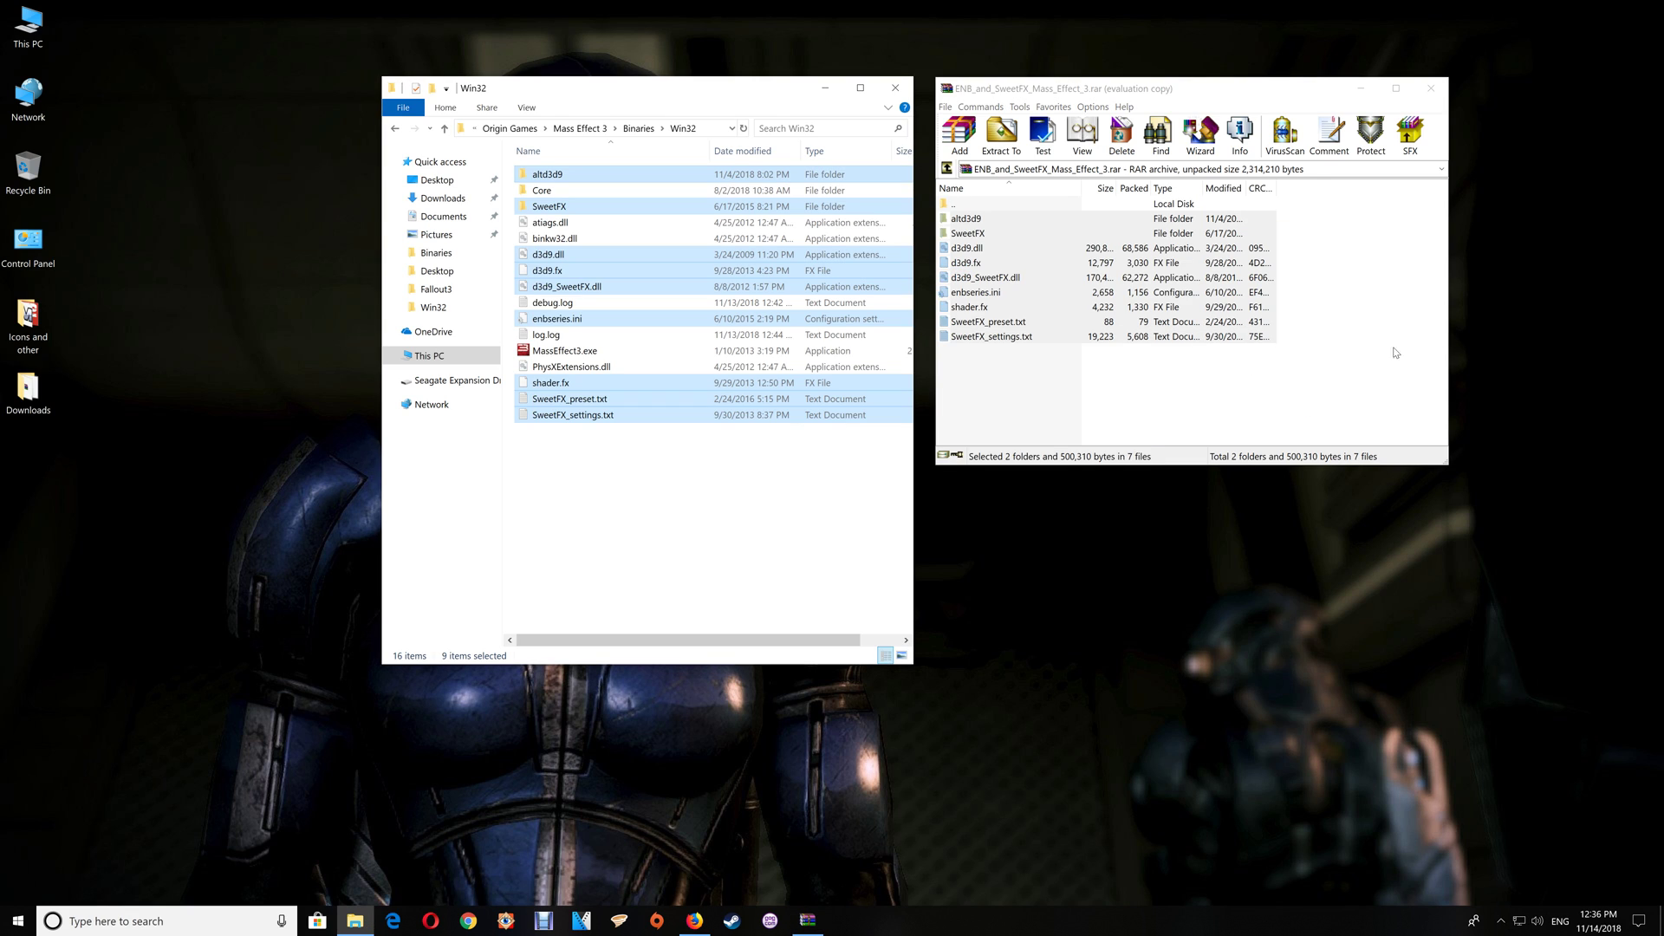
pyautogui.click(1431, 88)
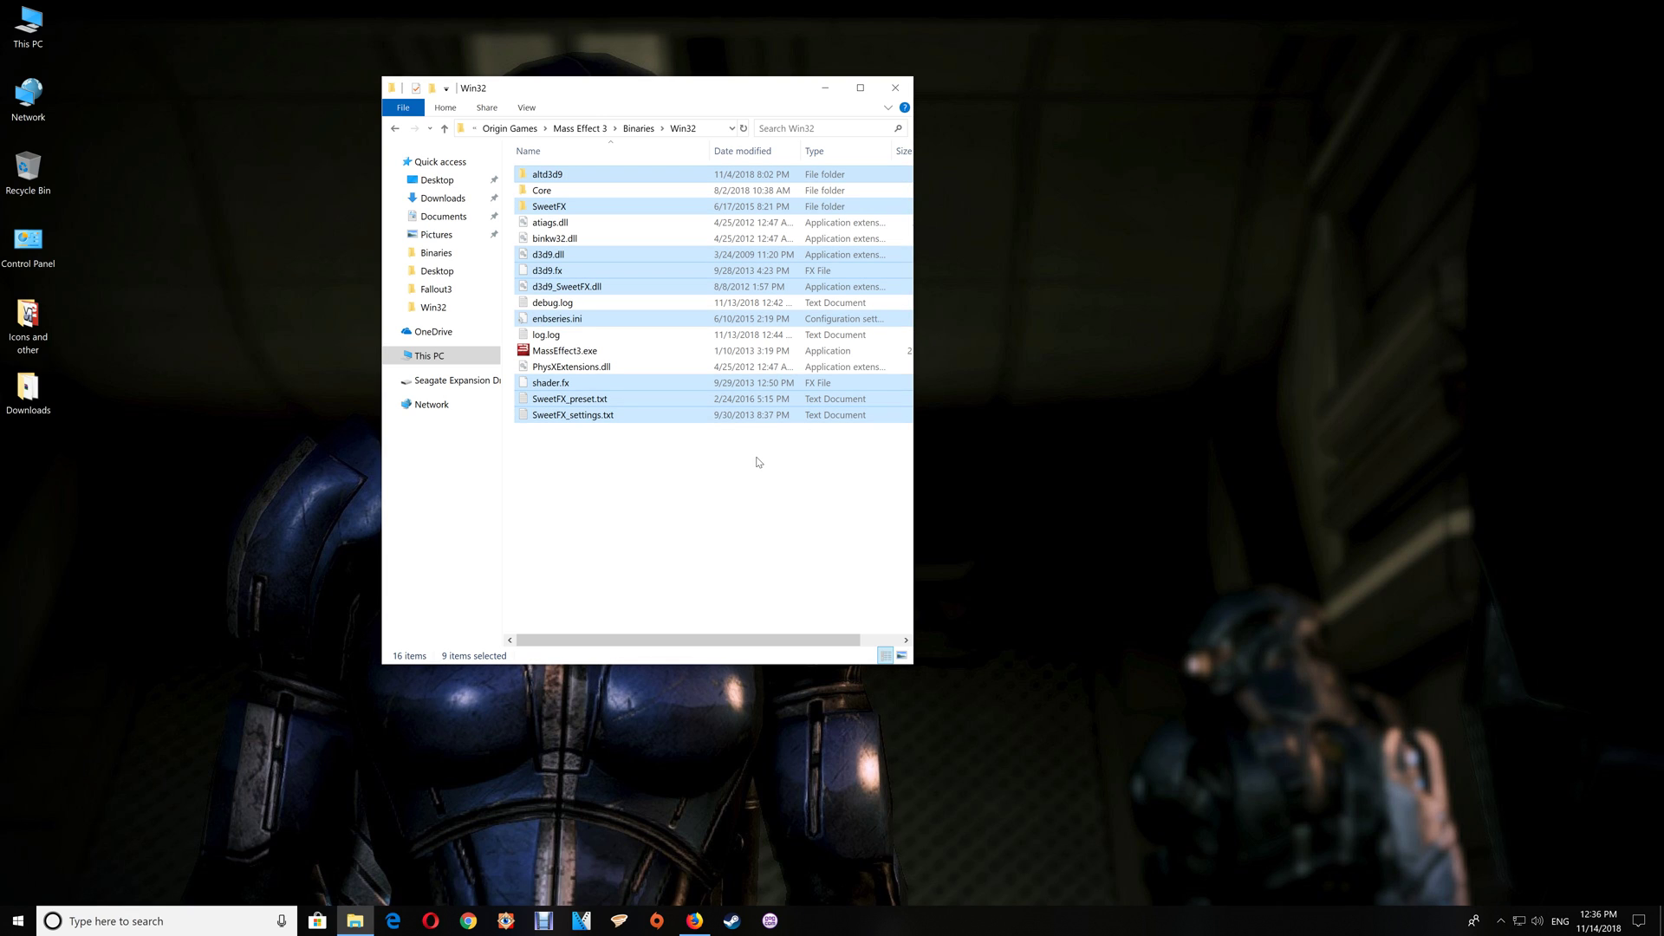
pyautogui.click(754, 485)
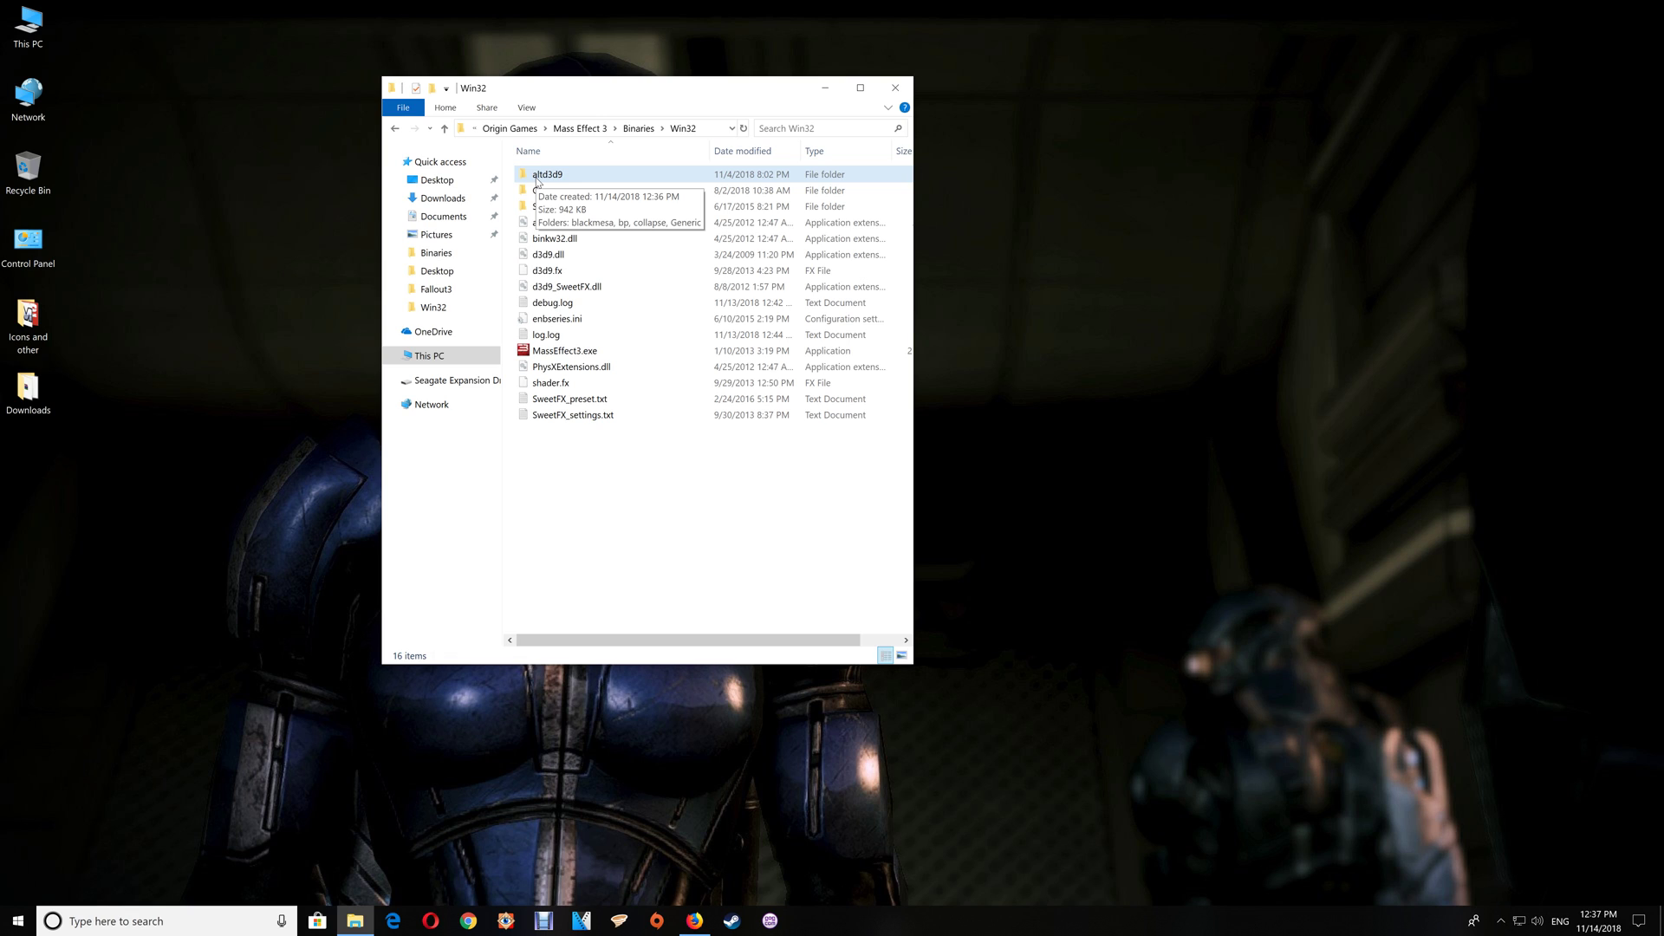
# Copy the alternative d3d9.dll from the altd3d9\blackmesa folder.
pyautogui.doubleClick(569, 181)
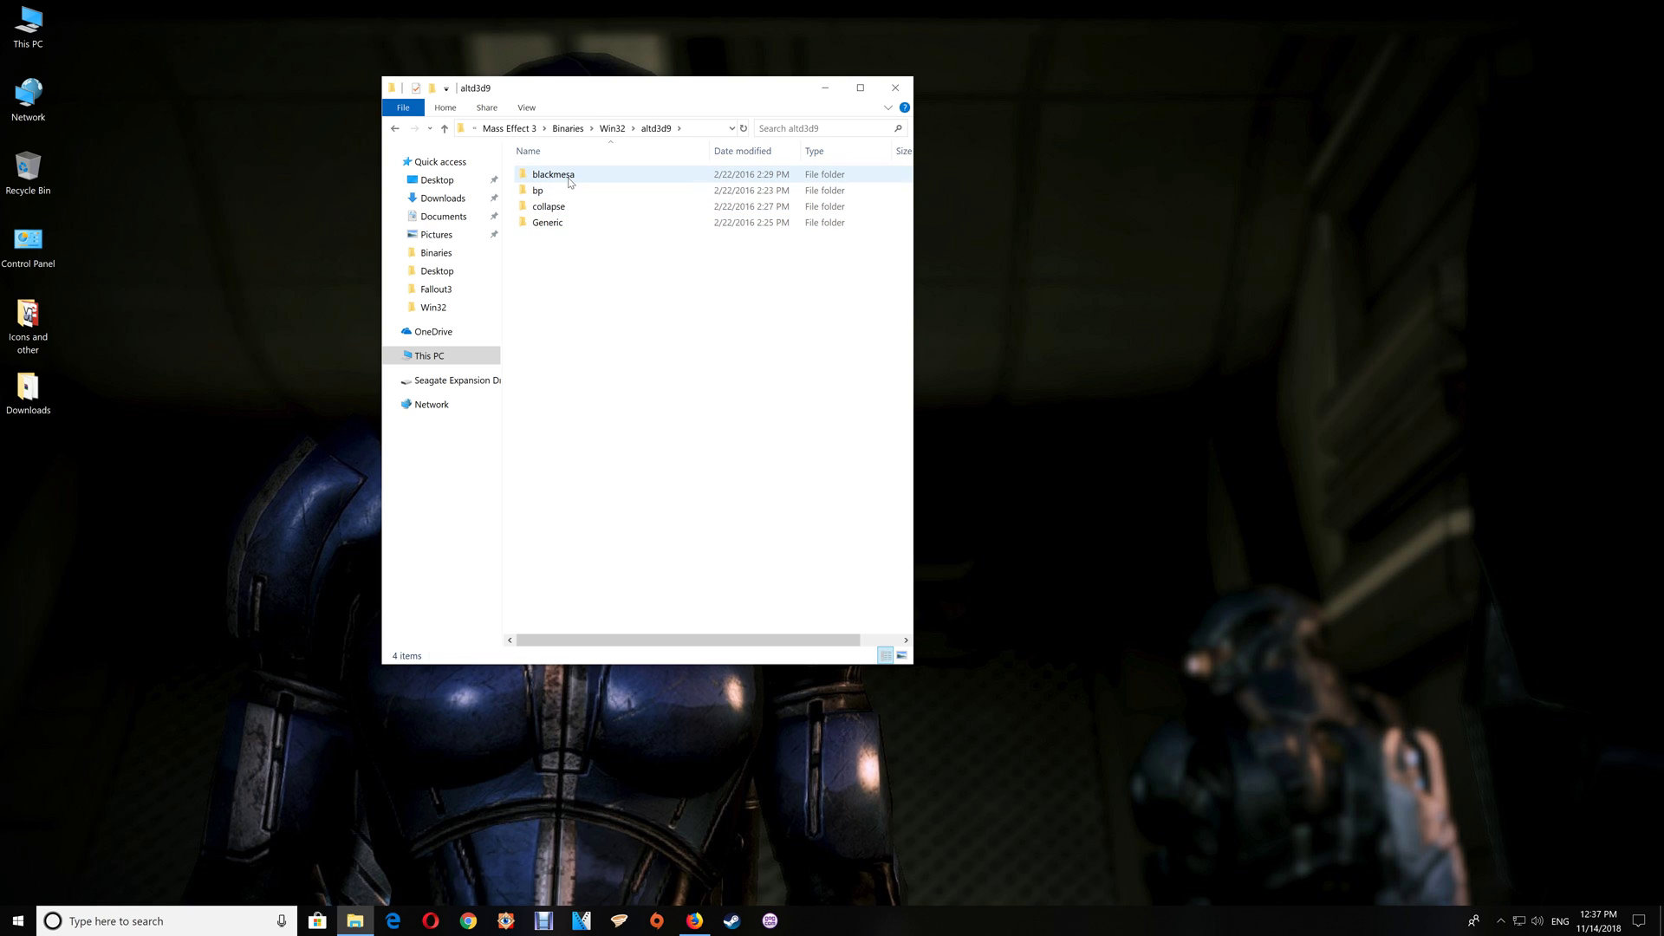
pyautogui.click(570, 182)
pyautogui.doubleClick(571, 182)
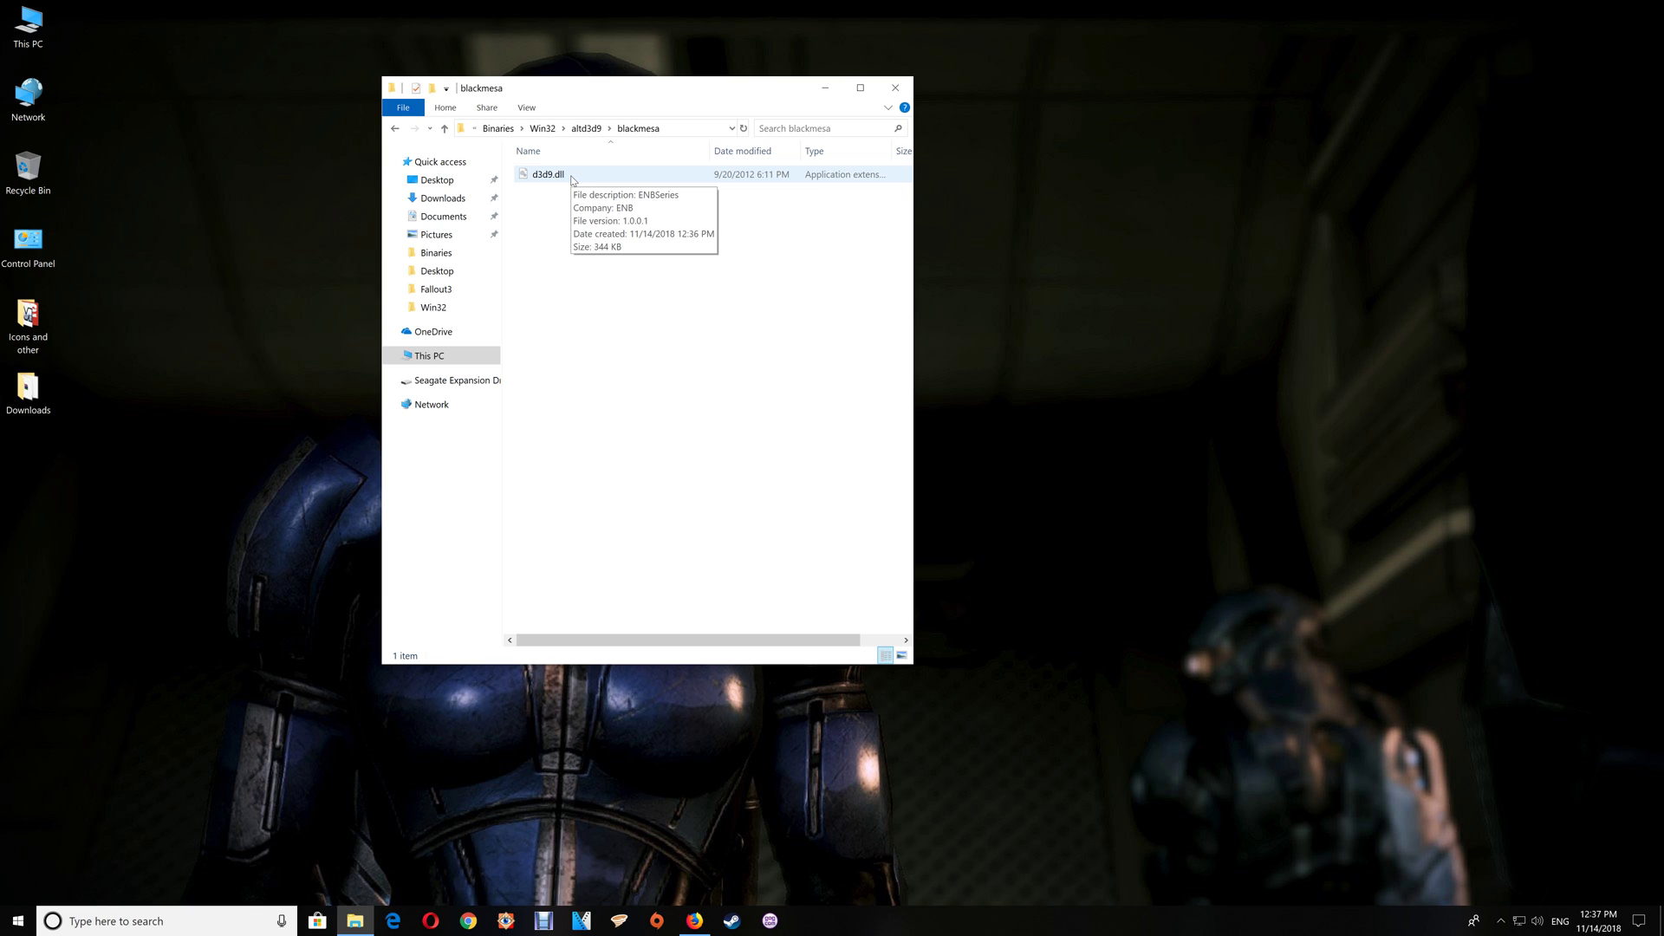
pyautogui.hotkey('alt', 'Left')
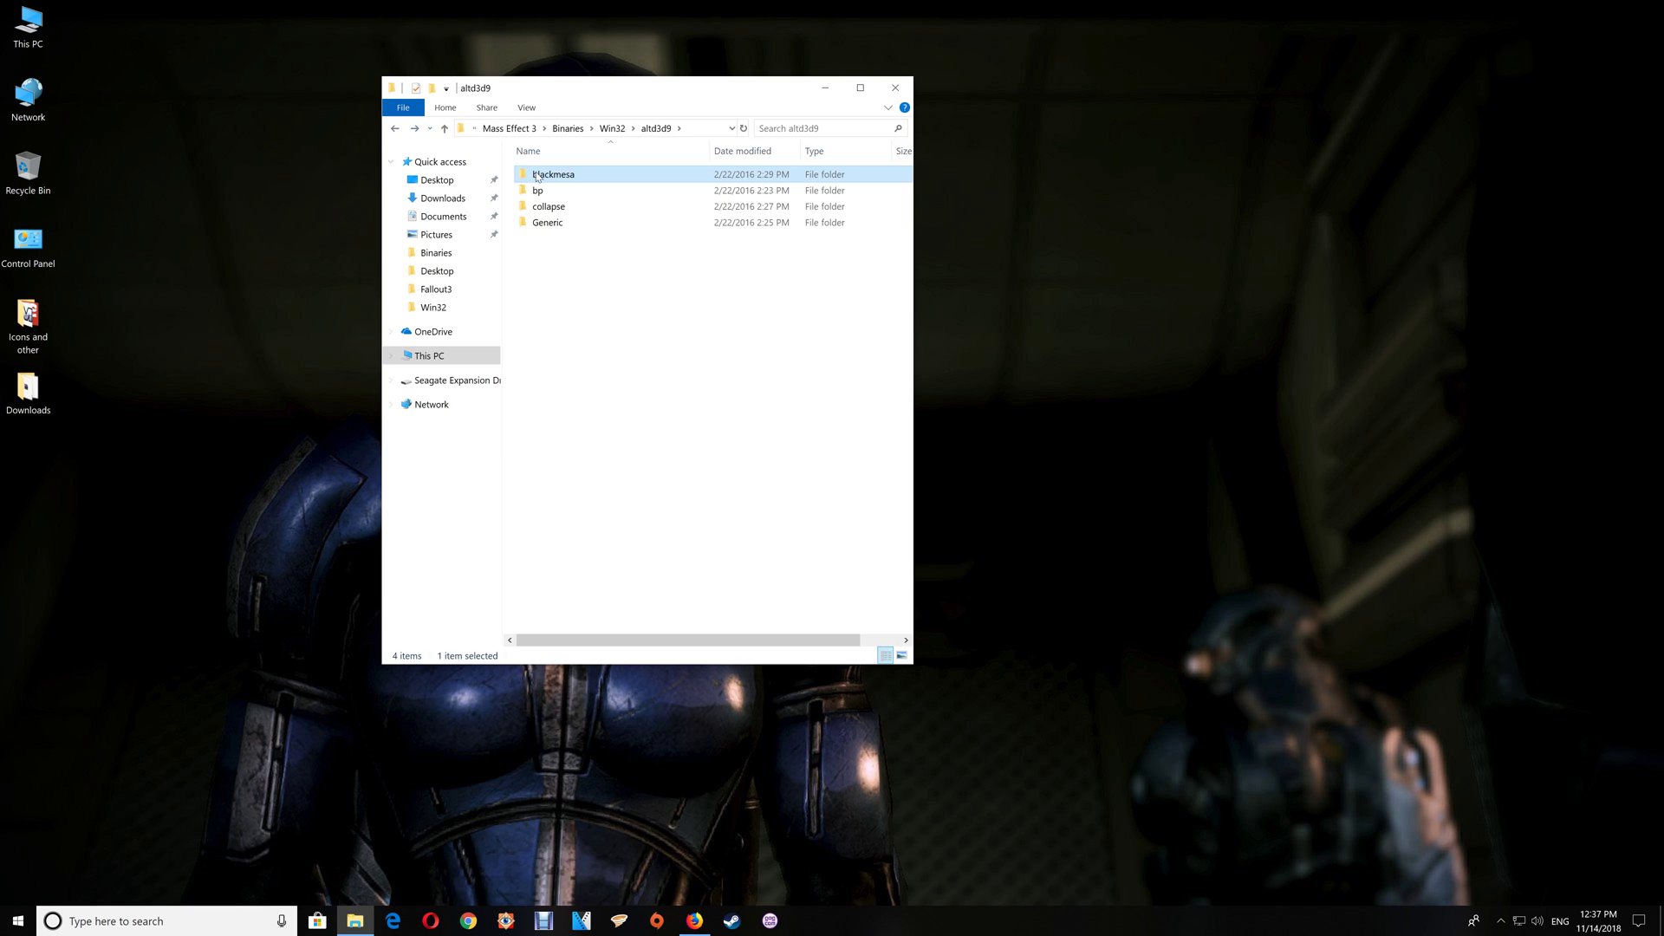
pyautogui.doubleClick(556, 180)
pyautogui.click(558, 182)
pyautogui.rightClick(558, 182)
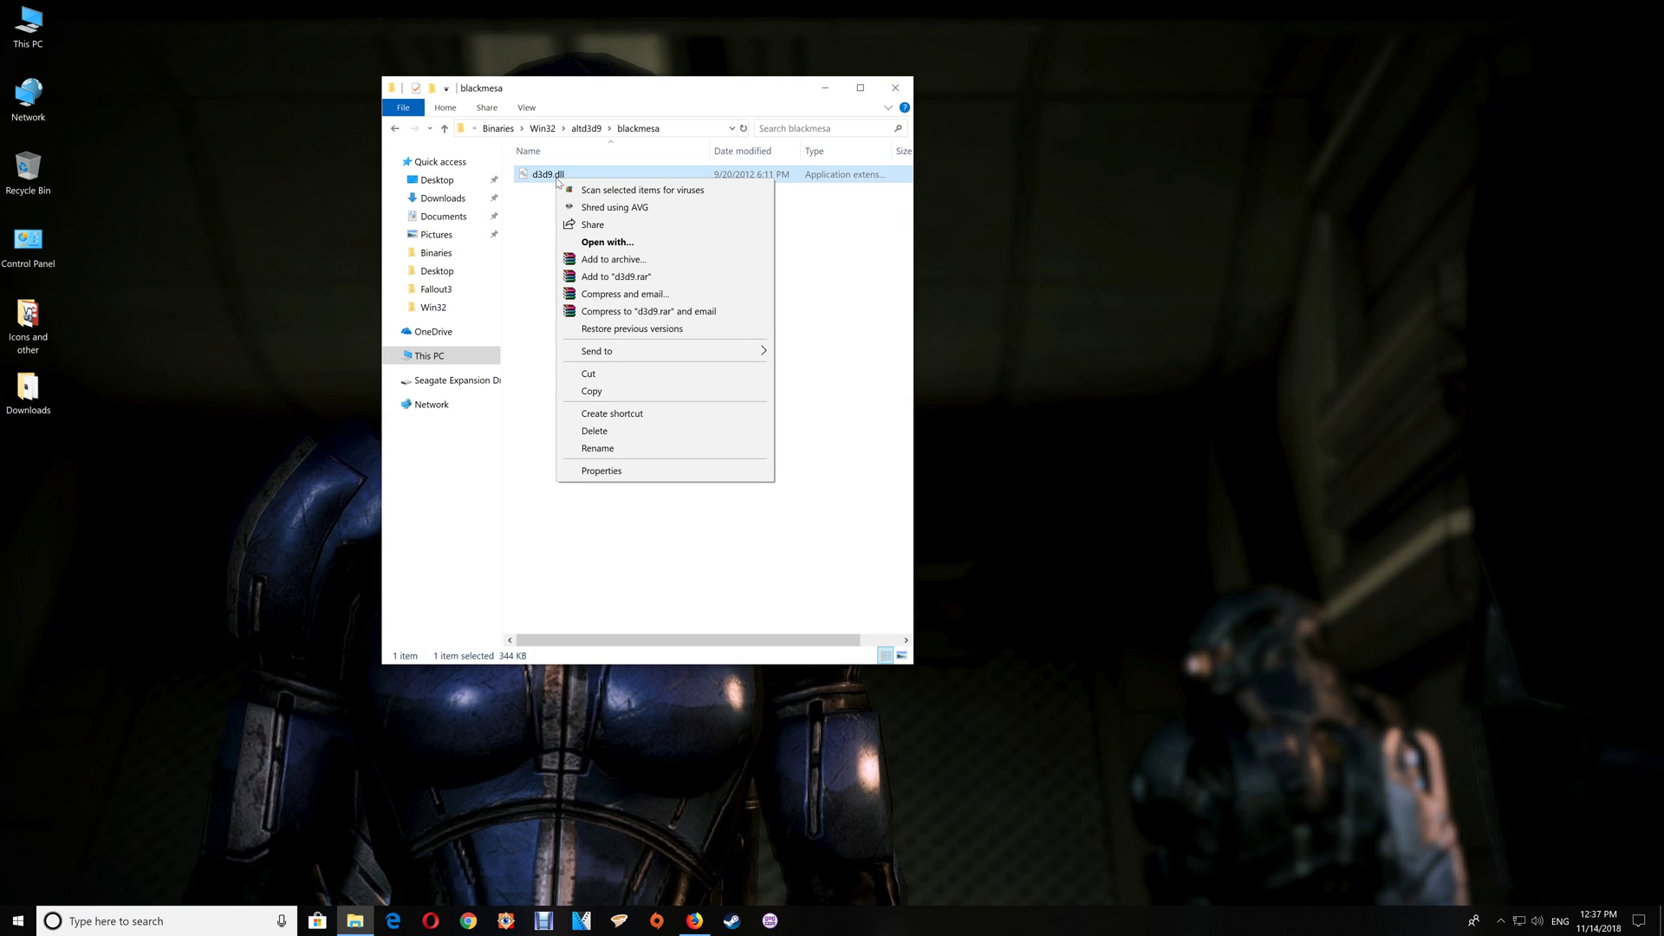
pyautogui.click(589, 392)
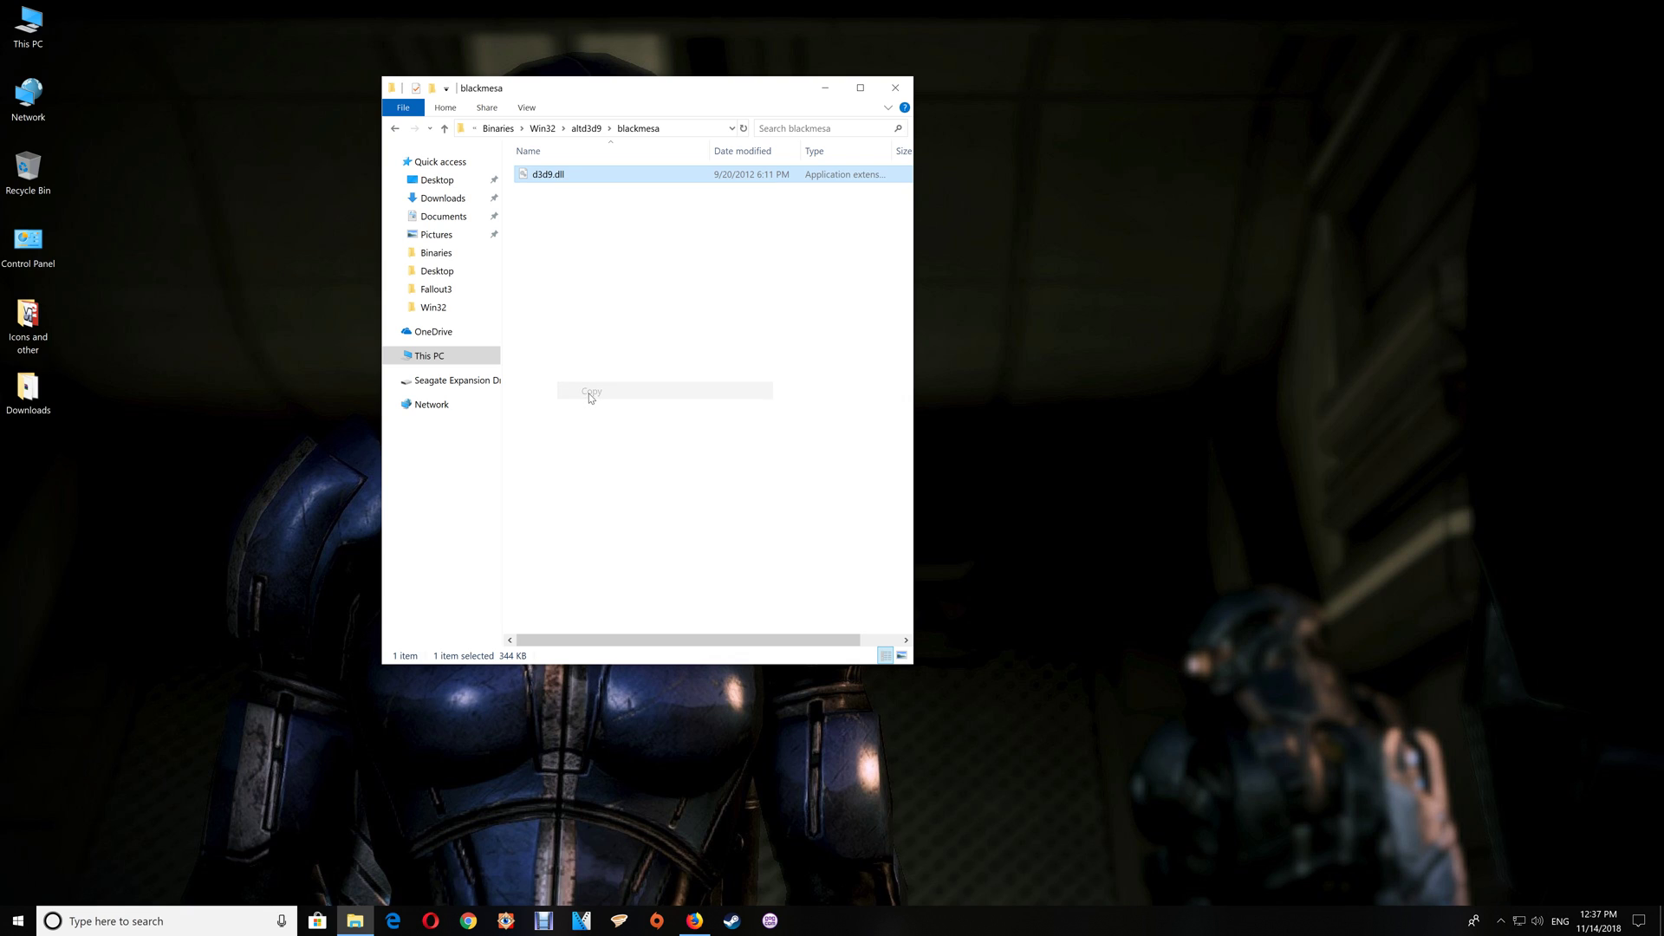
# Paste the copied d3d9.dll into the Win32 folder, replacing the existing file.
pyautogui.click(394, 129)
pyautogui.click(393, 129)
pyautogui.rightClick(662, 511)
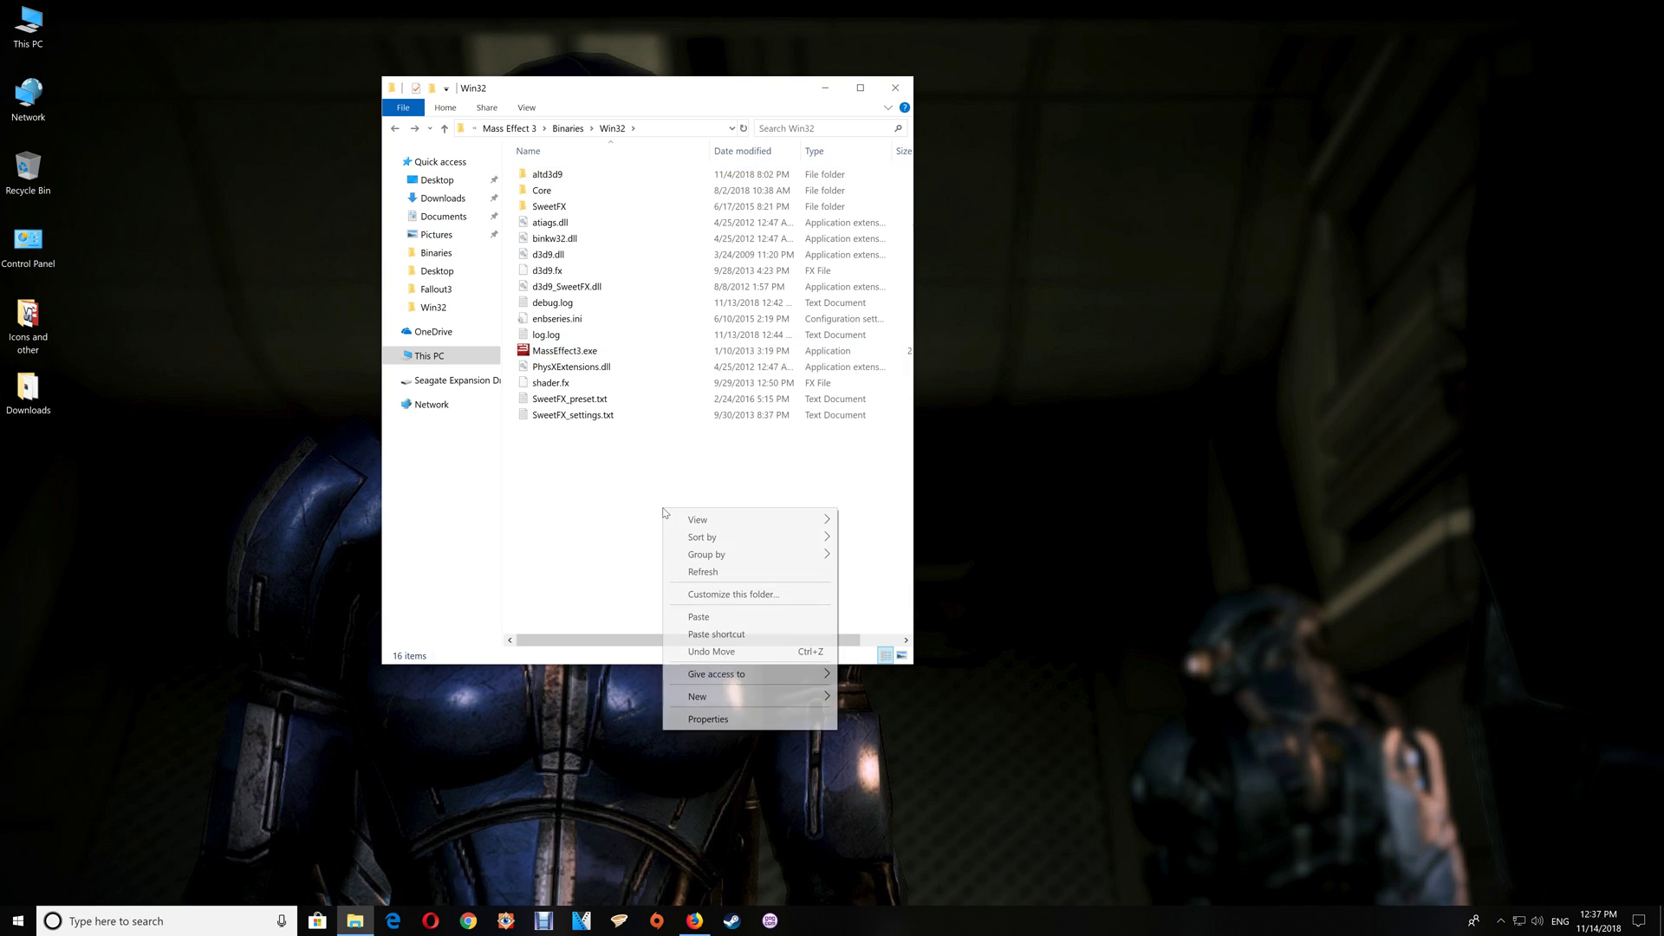
pyautogui.click(700, 616)
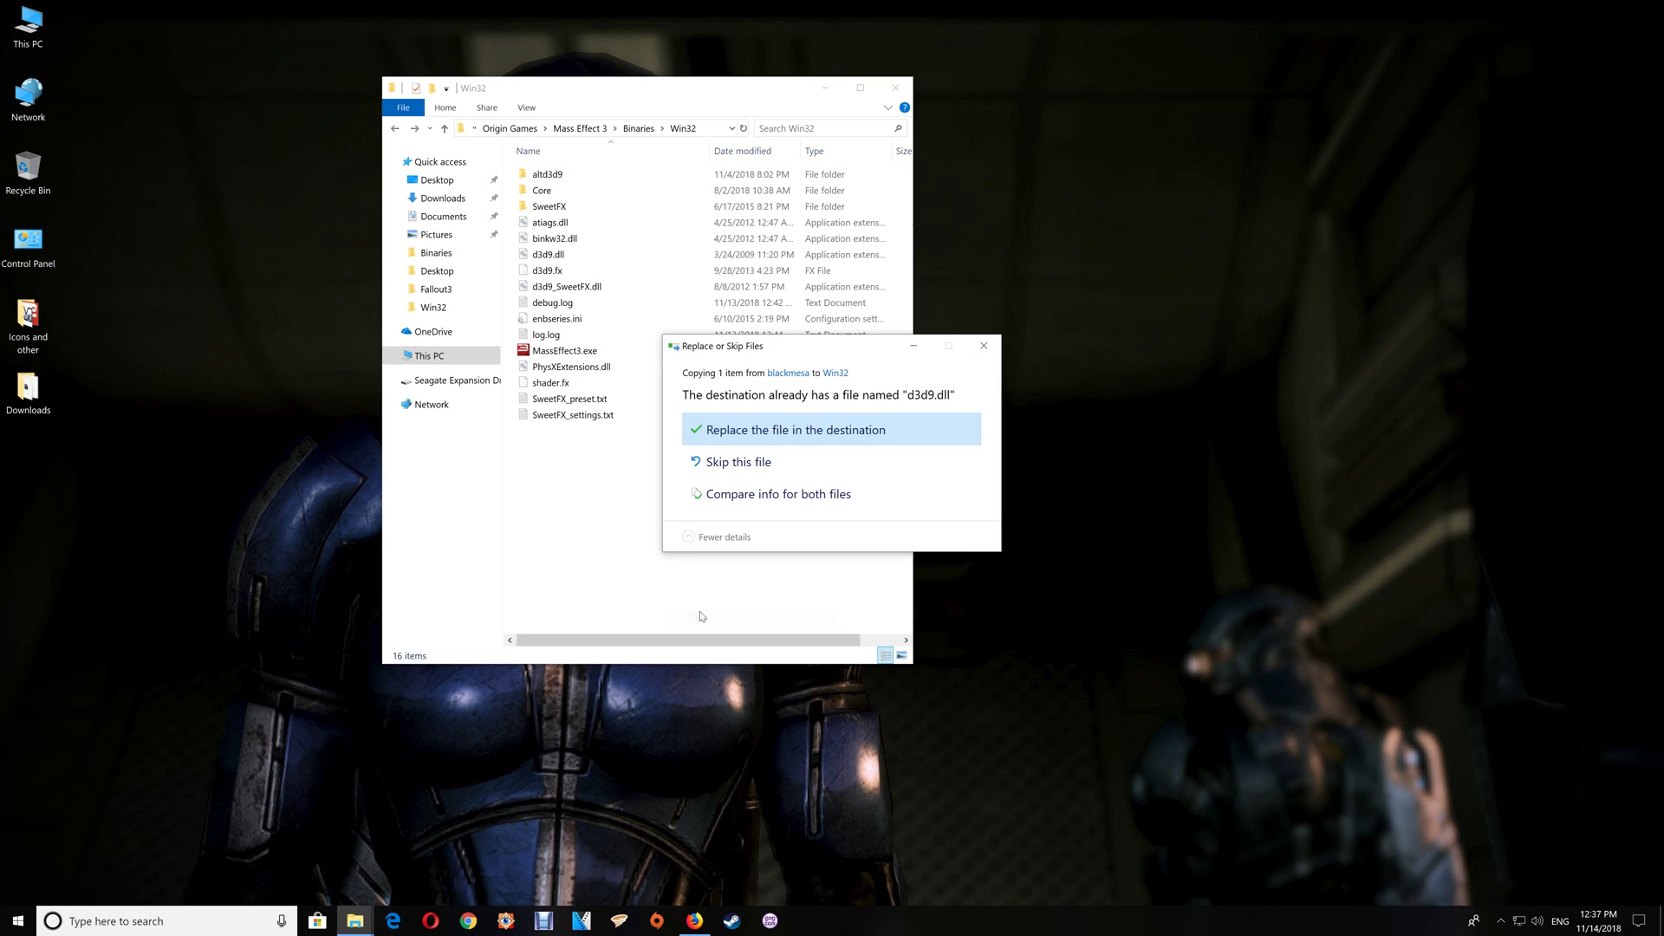
pyautogui.click(747, 432)
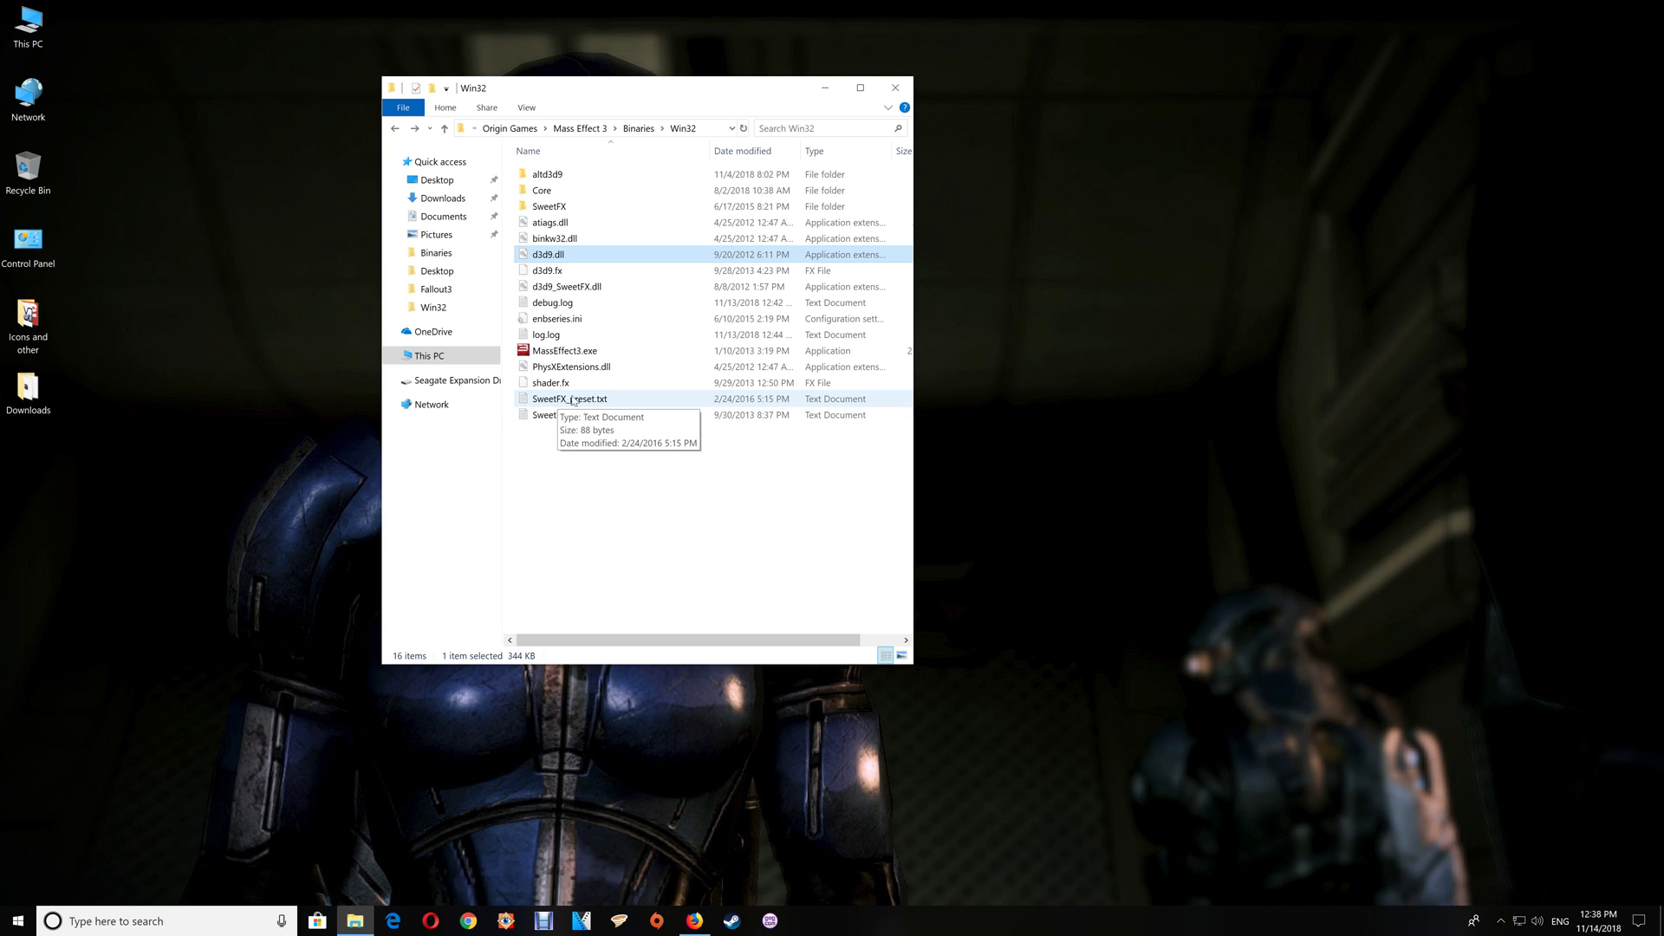
# Review SweetFX_preset.txt and the Mass Effect 3 settings.txt preset in SweetFX\Presets, closing each file without edits.
pyautogui.doubleClick(578, 399)
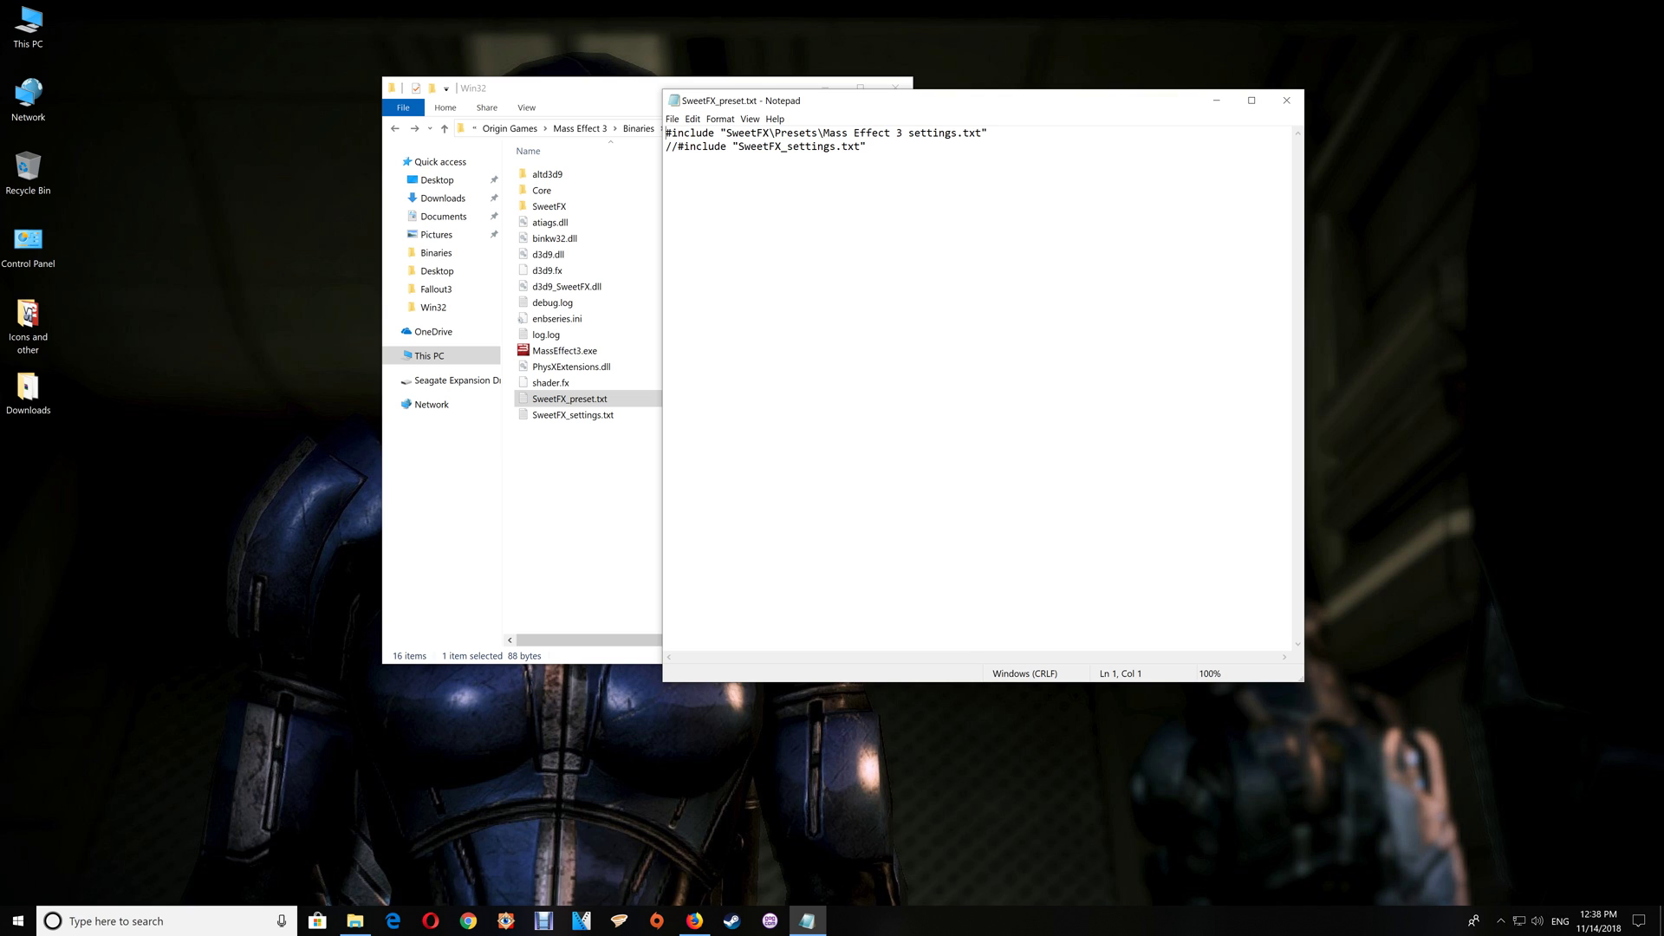
pyautogui.click(1286, 100)
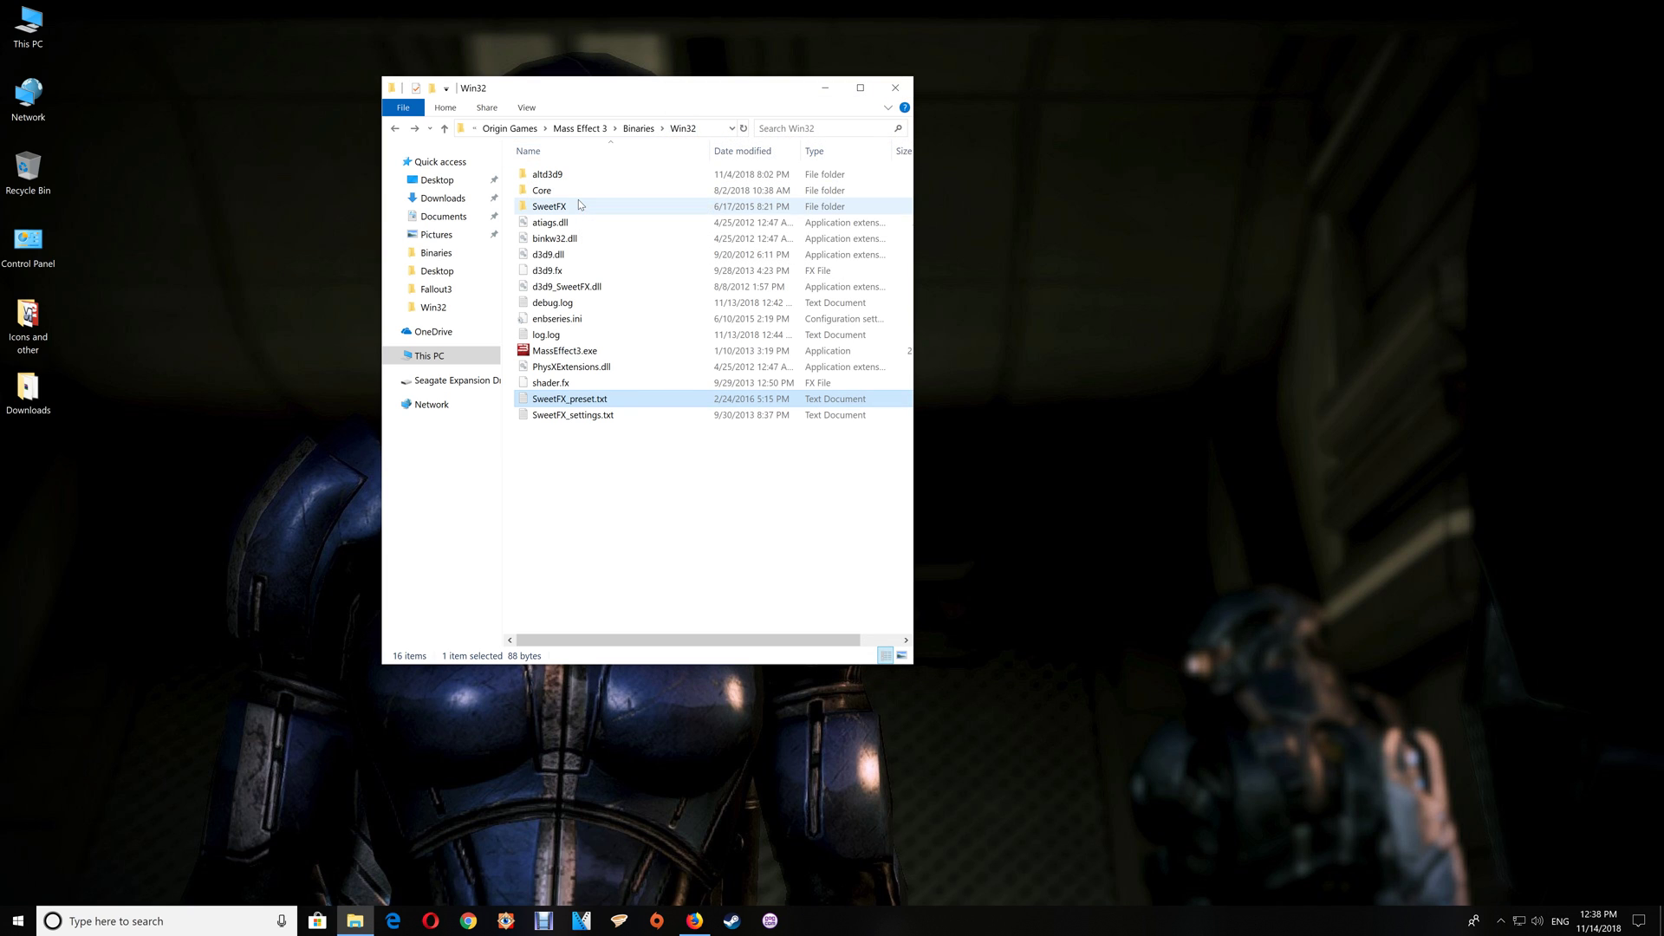
pyautogui.doubleClick(578, 205)
pyautogui.doubleClick(561, 192)
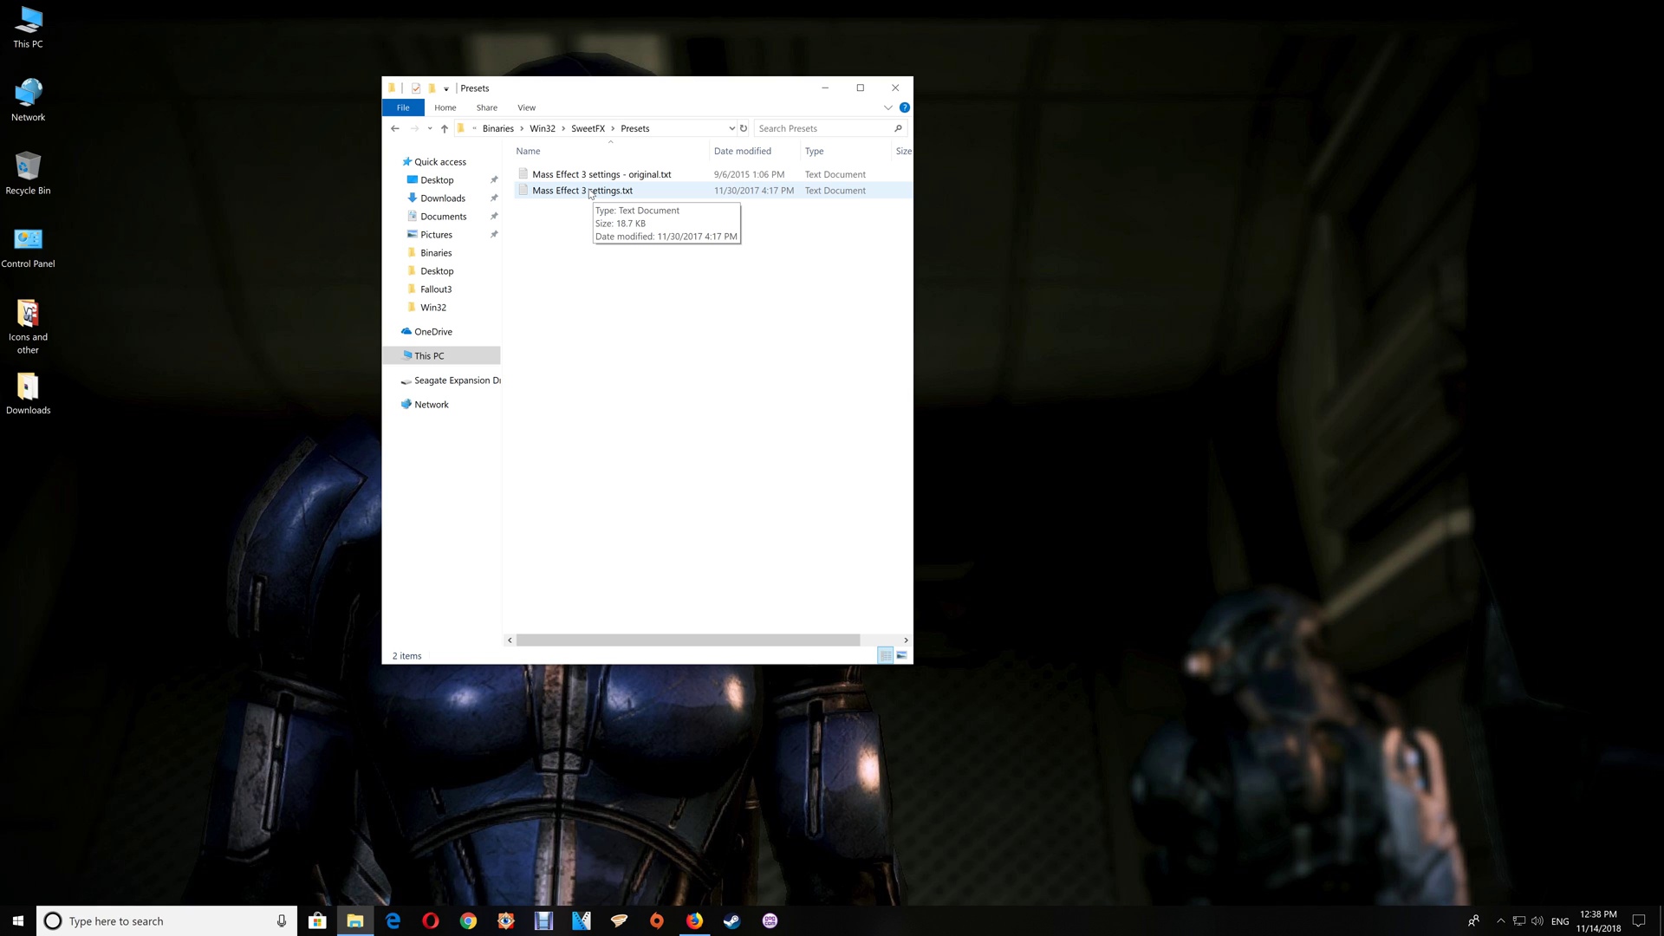
pyautogui.doubleClick(590, 193)
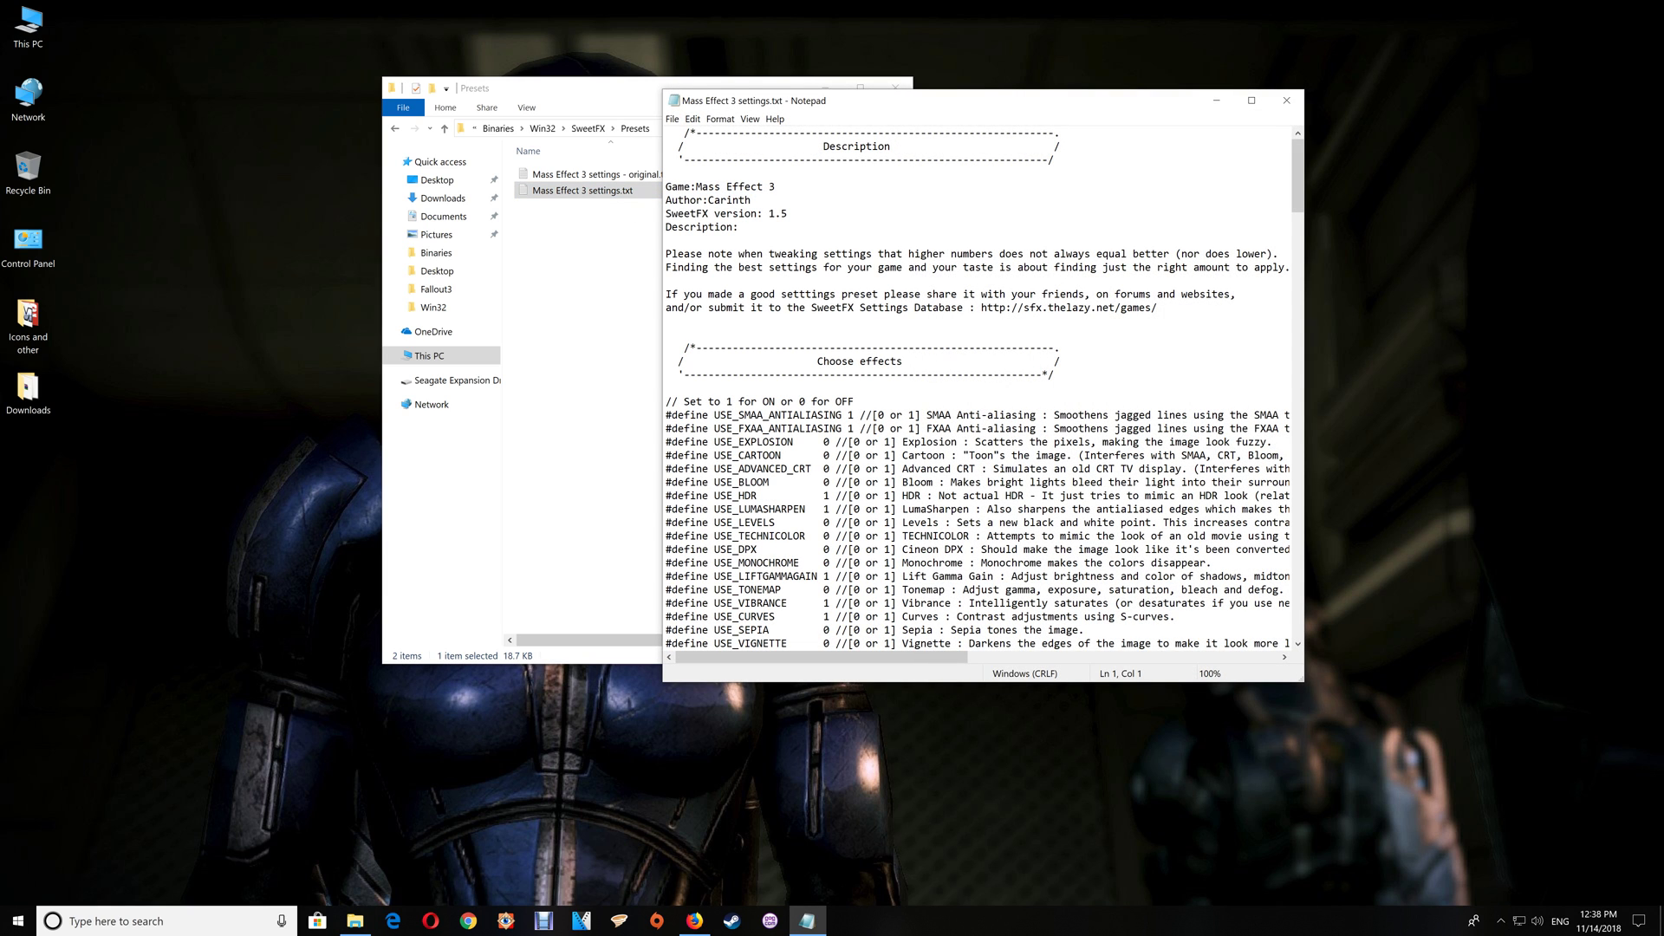
pyautogui.moveTo(989, 107); pyautogui.dragTo(653, 233)
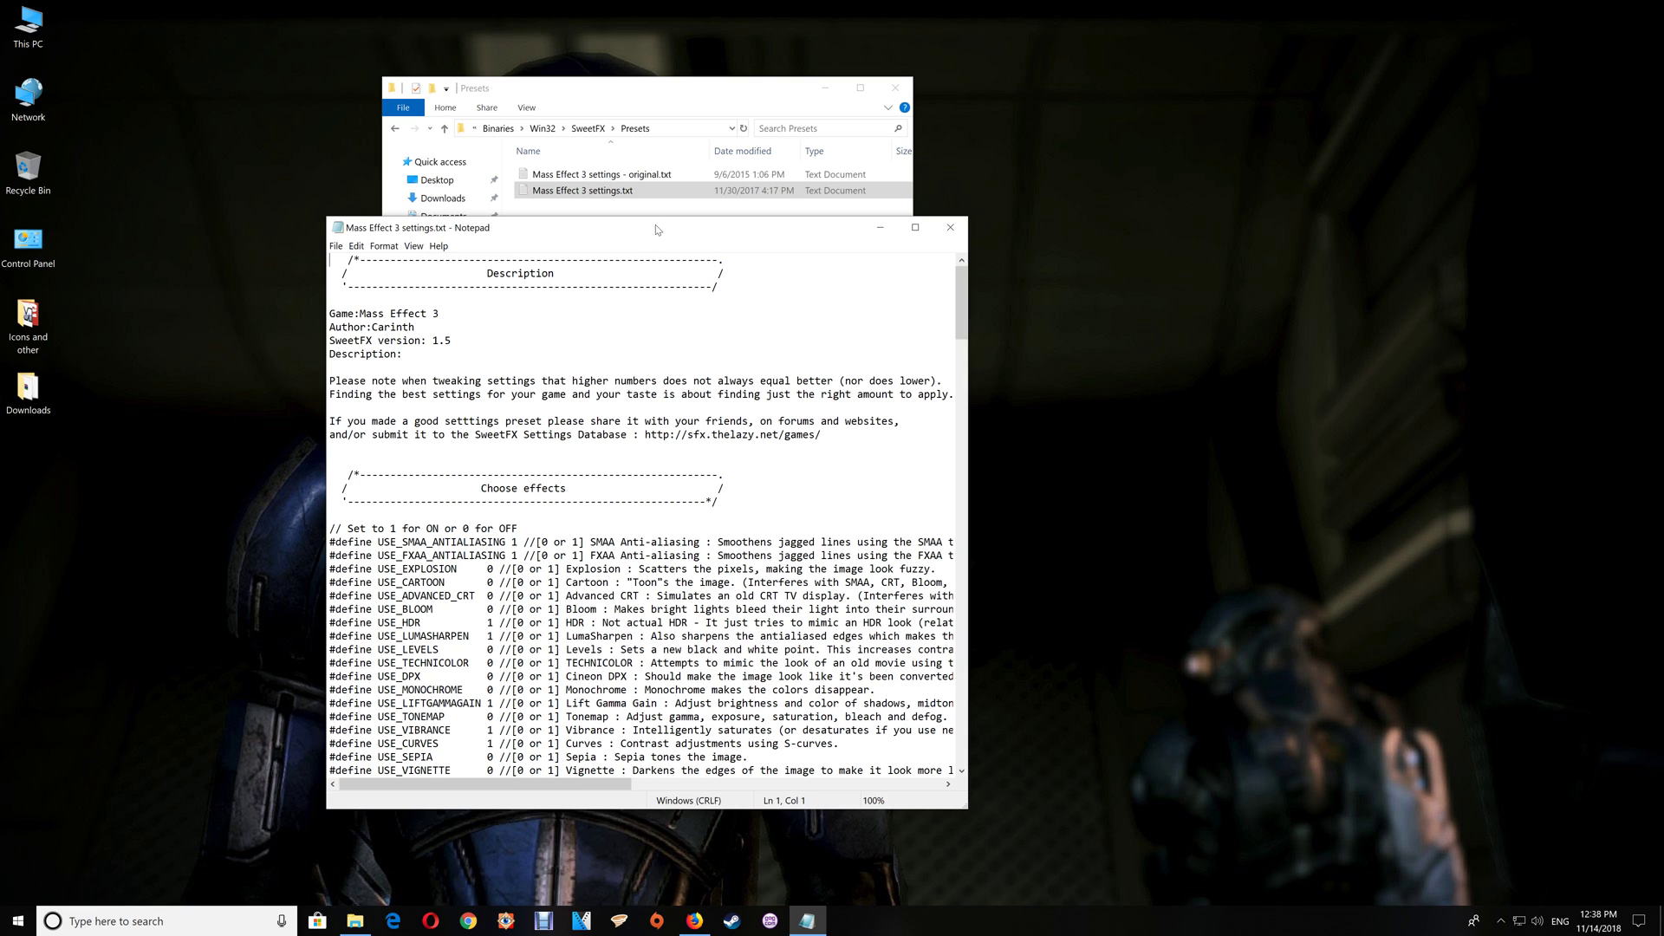
pyautogui.click(951, 228)
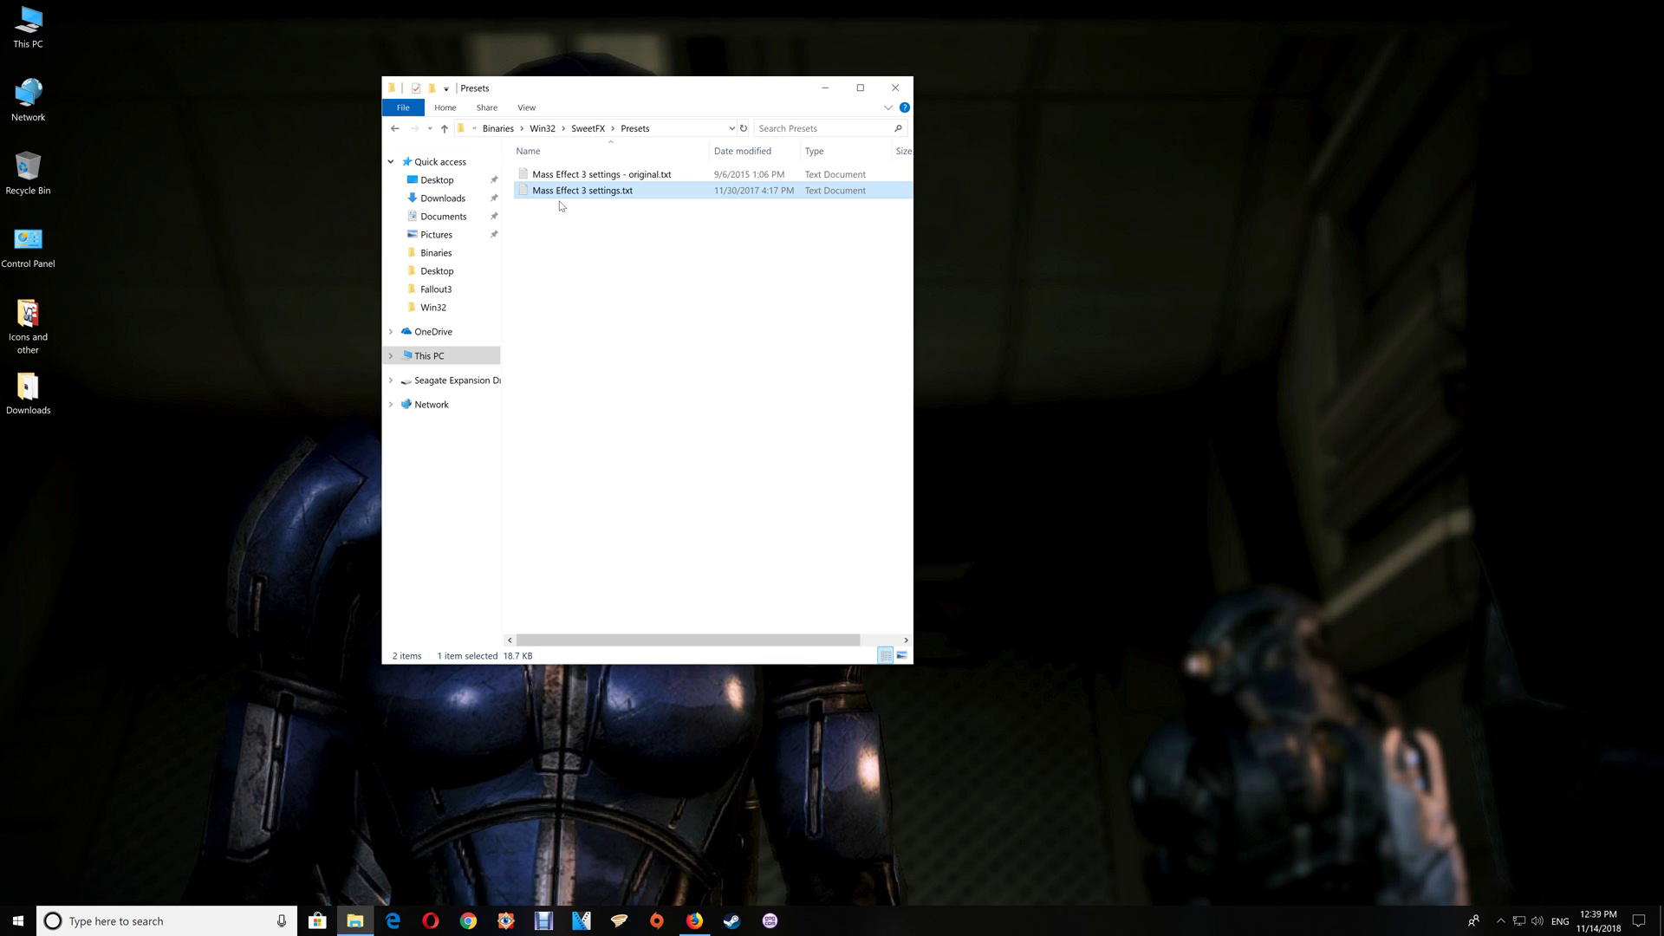
# Return to the Win32 folder and recheck the preset path included in SweetFX_preset.txt.
pyautogui.click(394, 128)
pyautogui.click(394, 129)
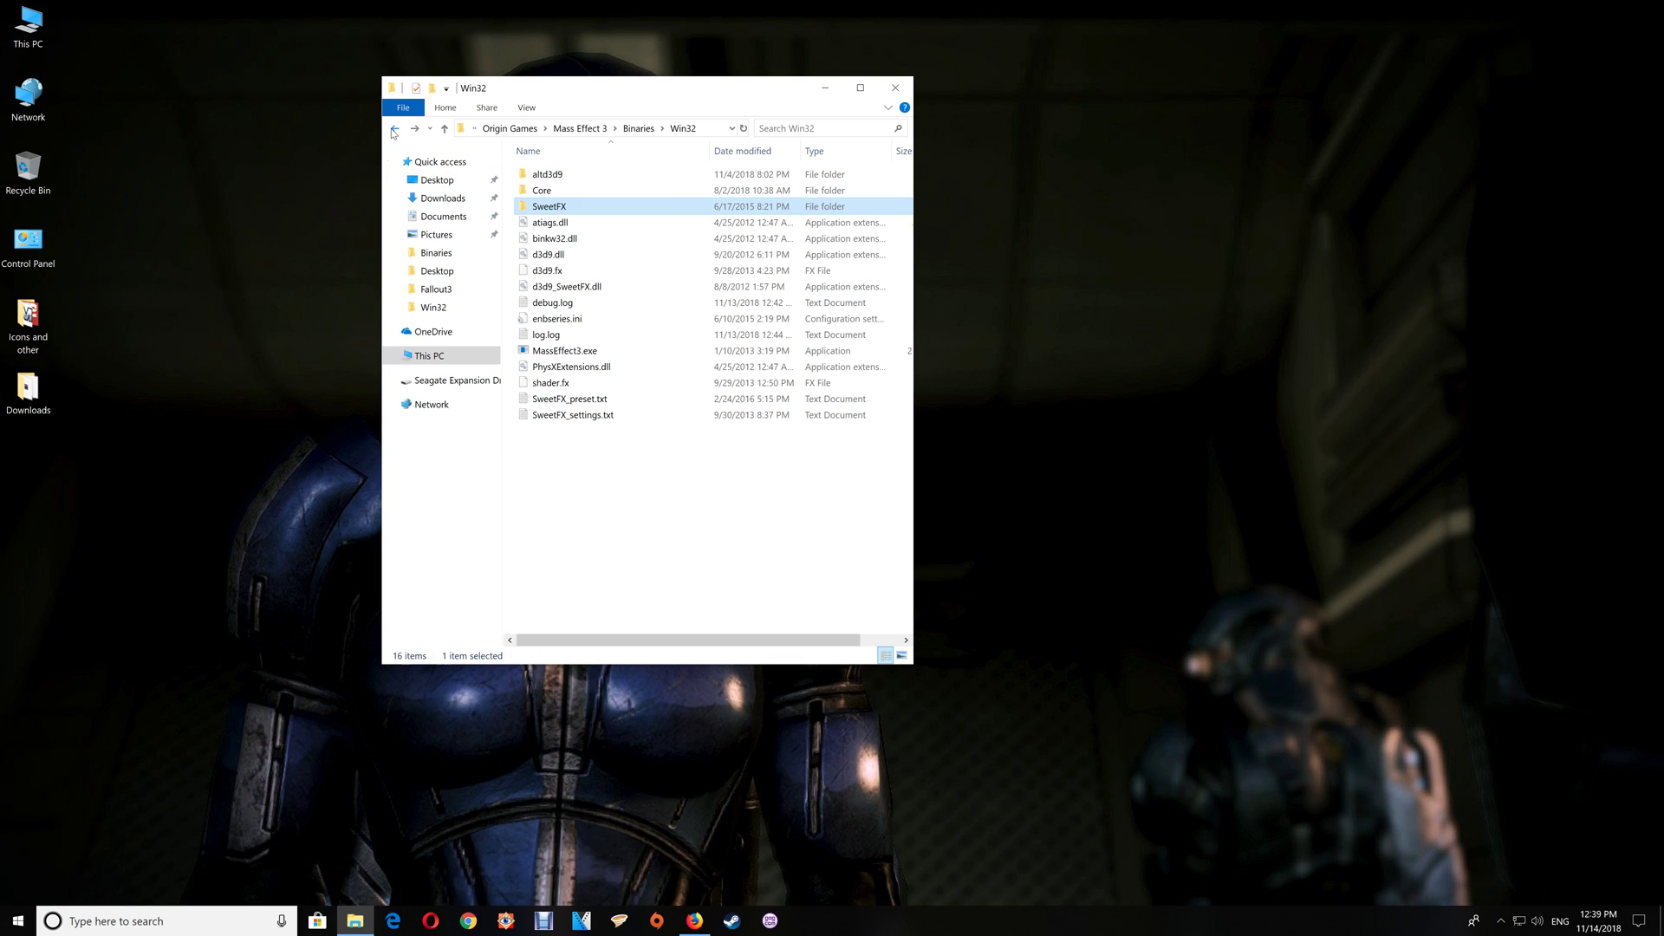
pyautogui.doubleClick(587, 402)
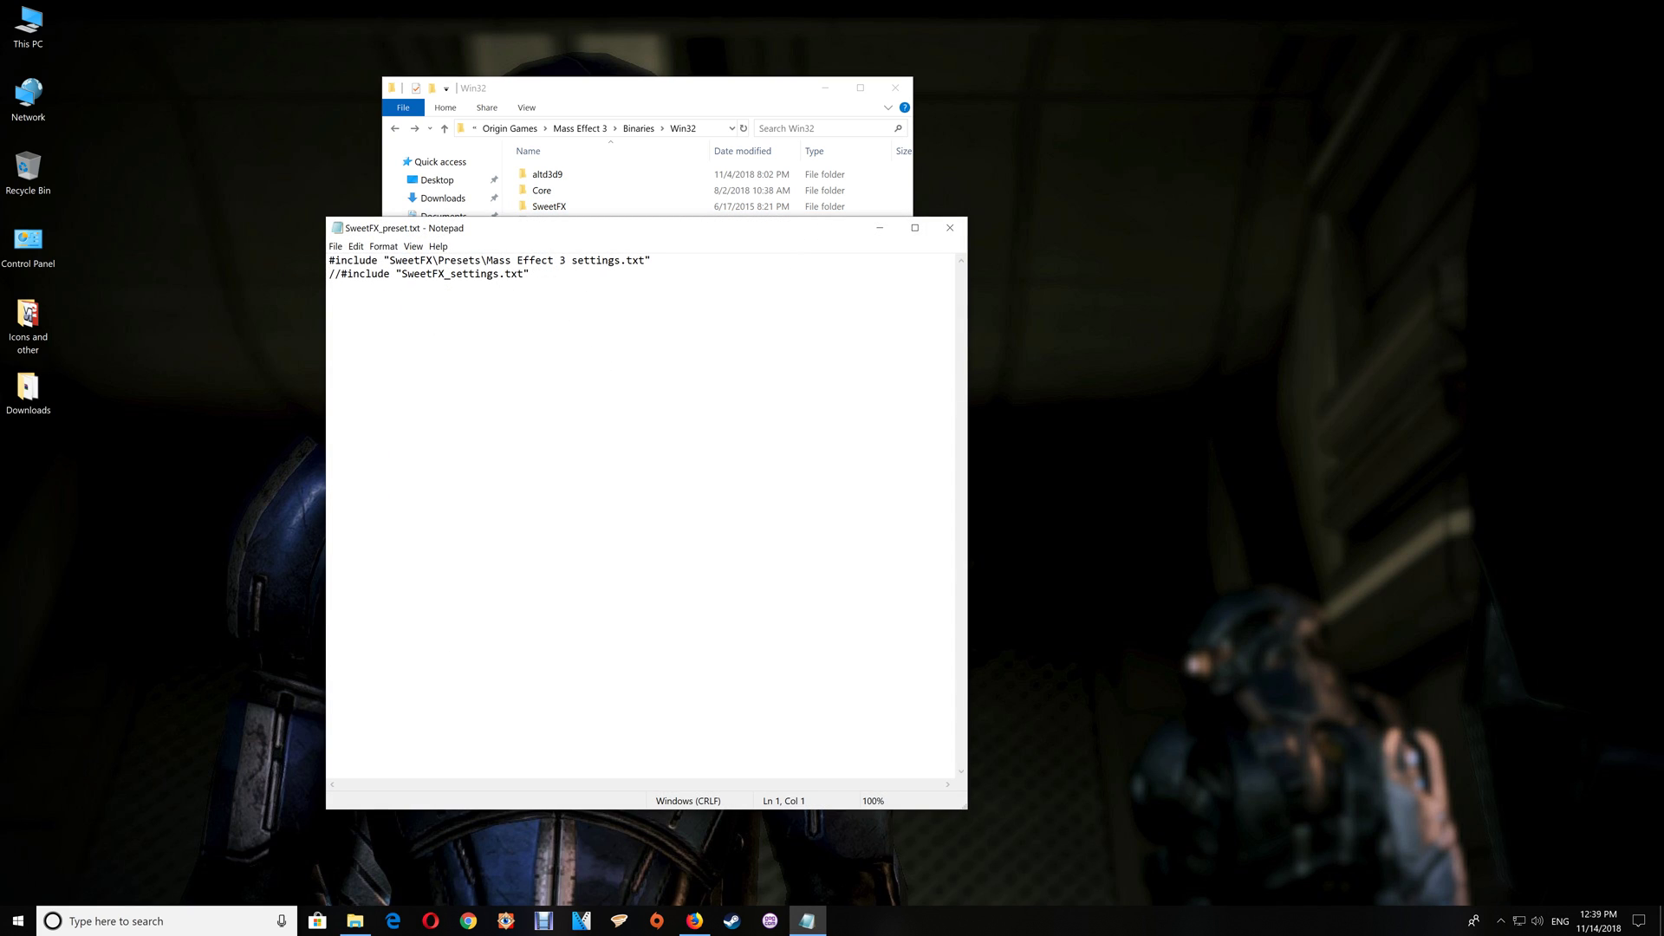
pyautogui.click(960, 225)
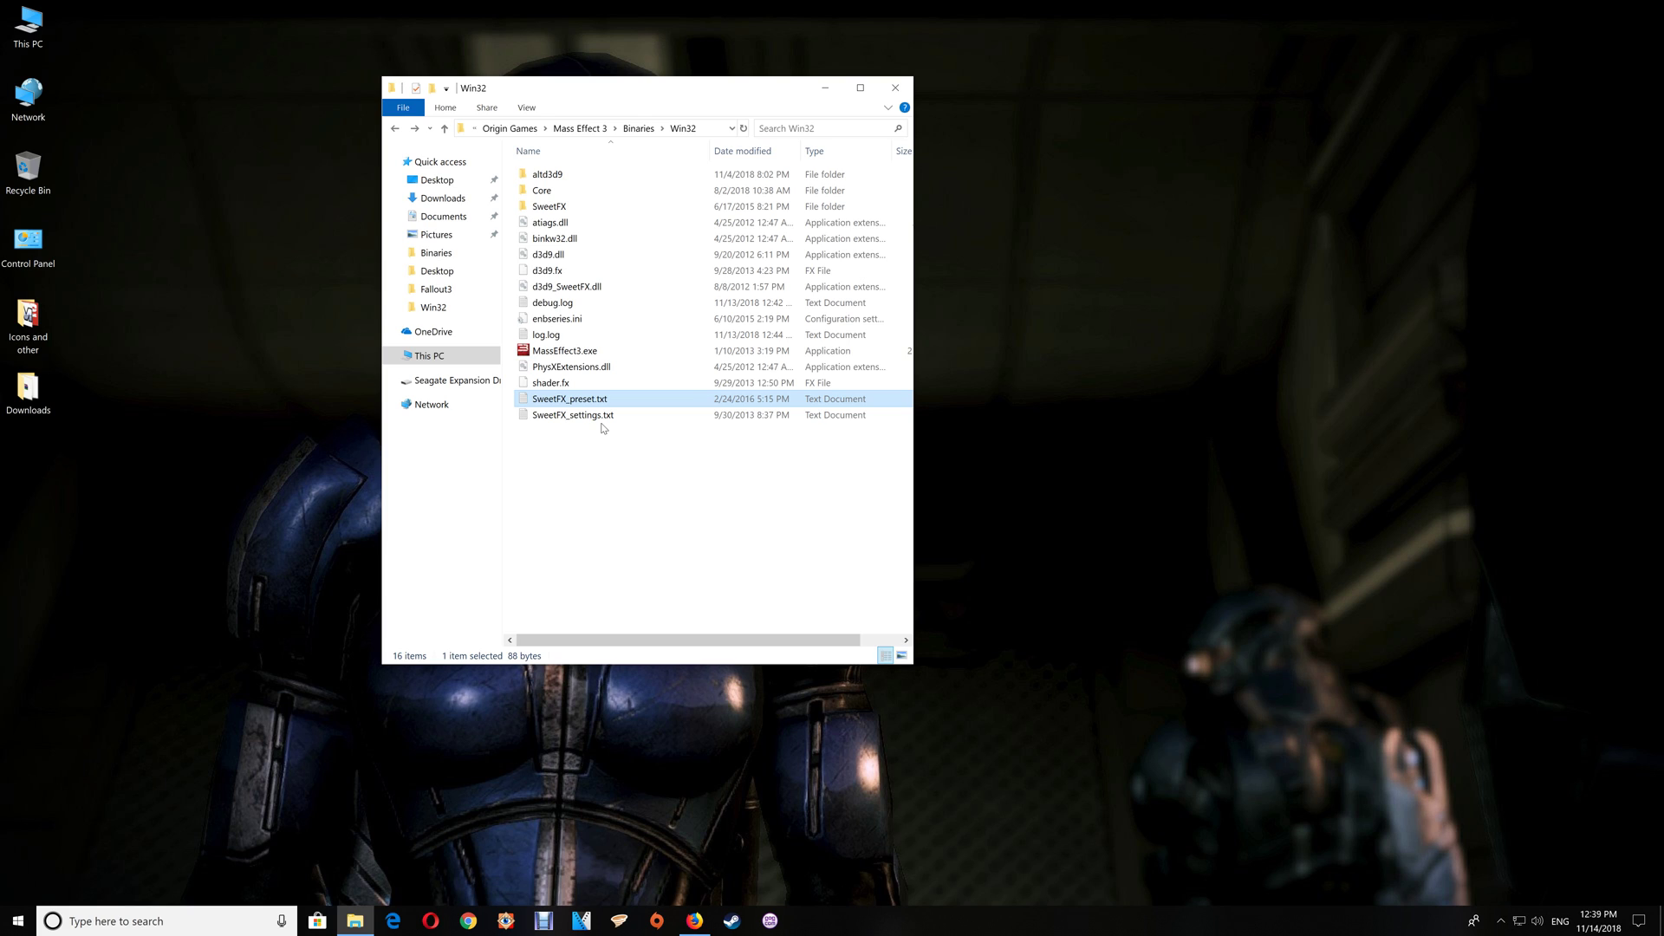
pyautogui.press('Return')
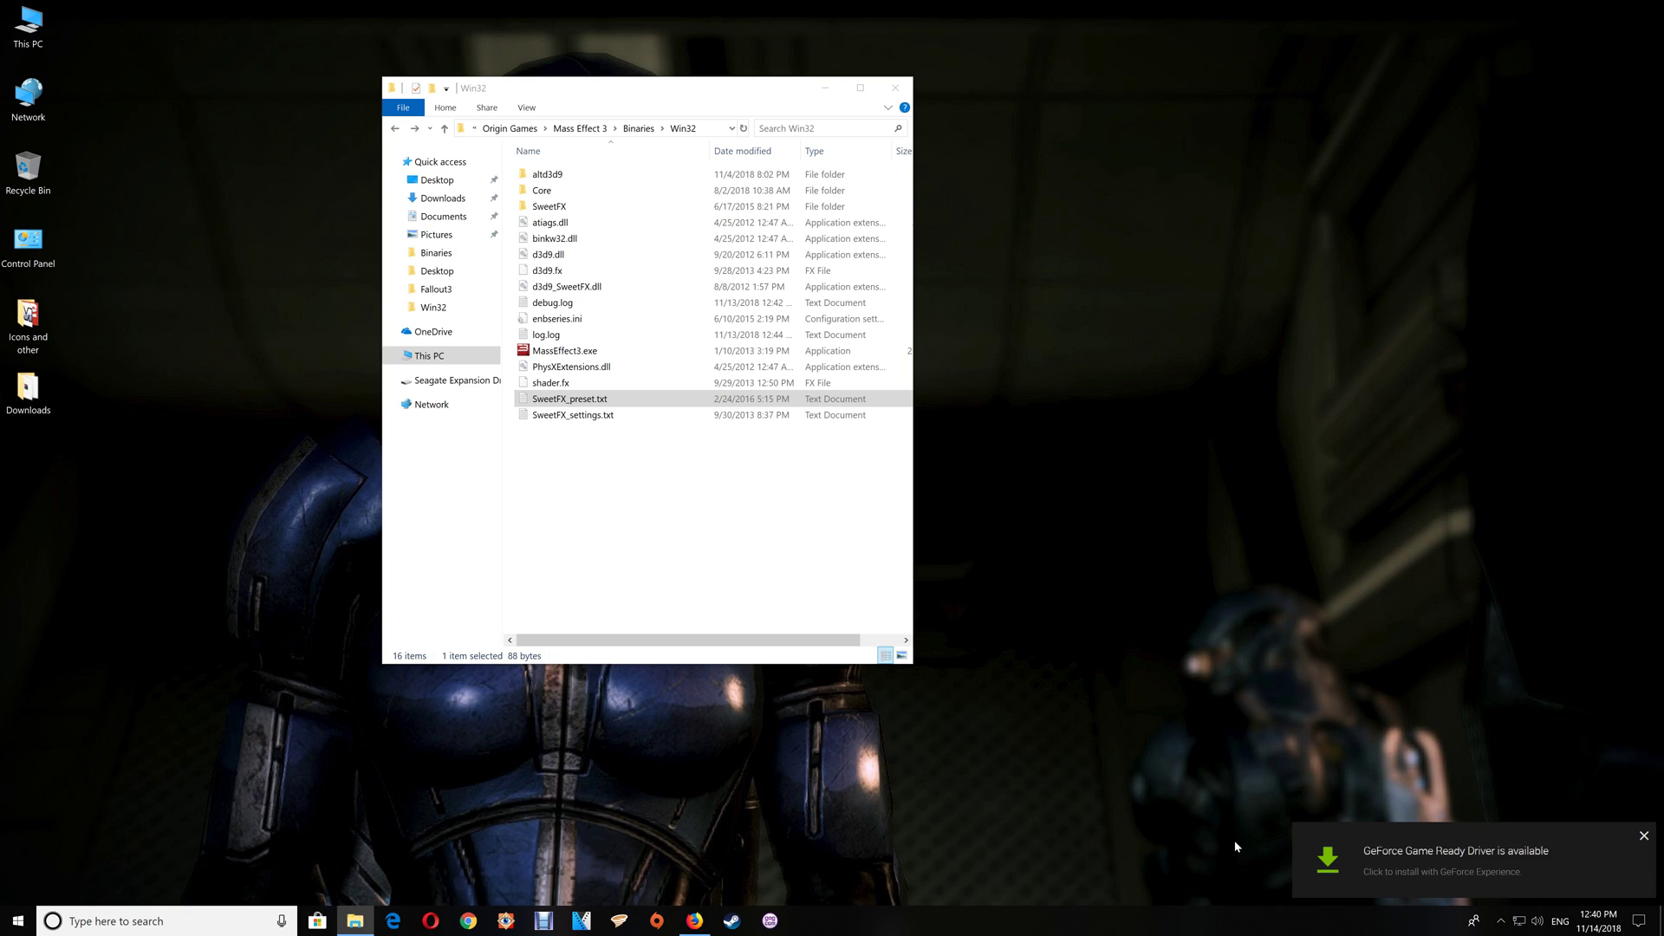
# Dismiss the graphics driver notification and review the enbseries.ini settings, closing the file without edits.
pyautogui.click(1643, 835)
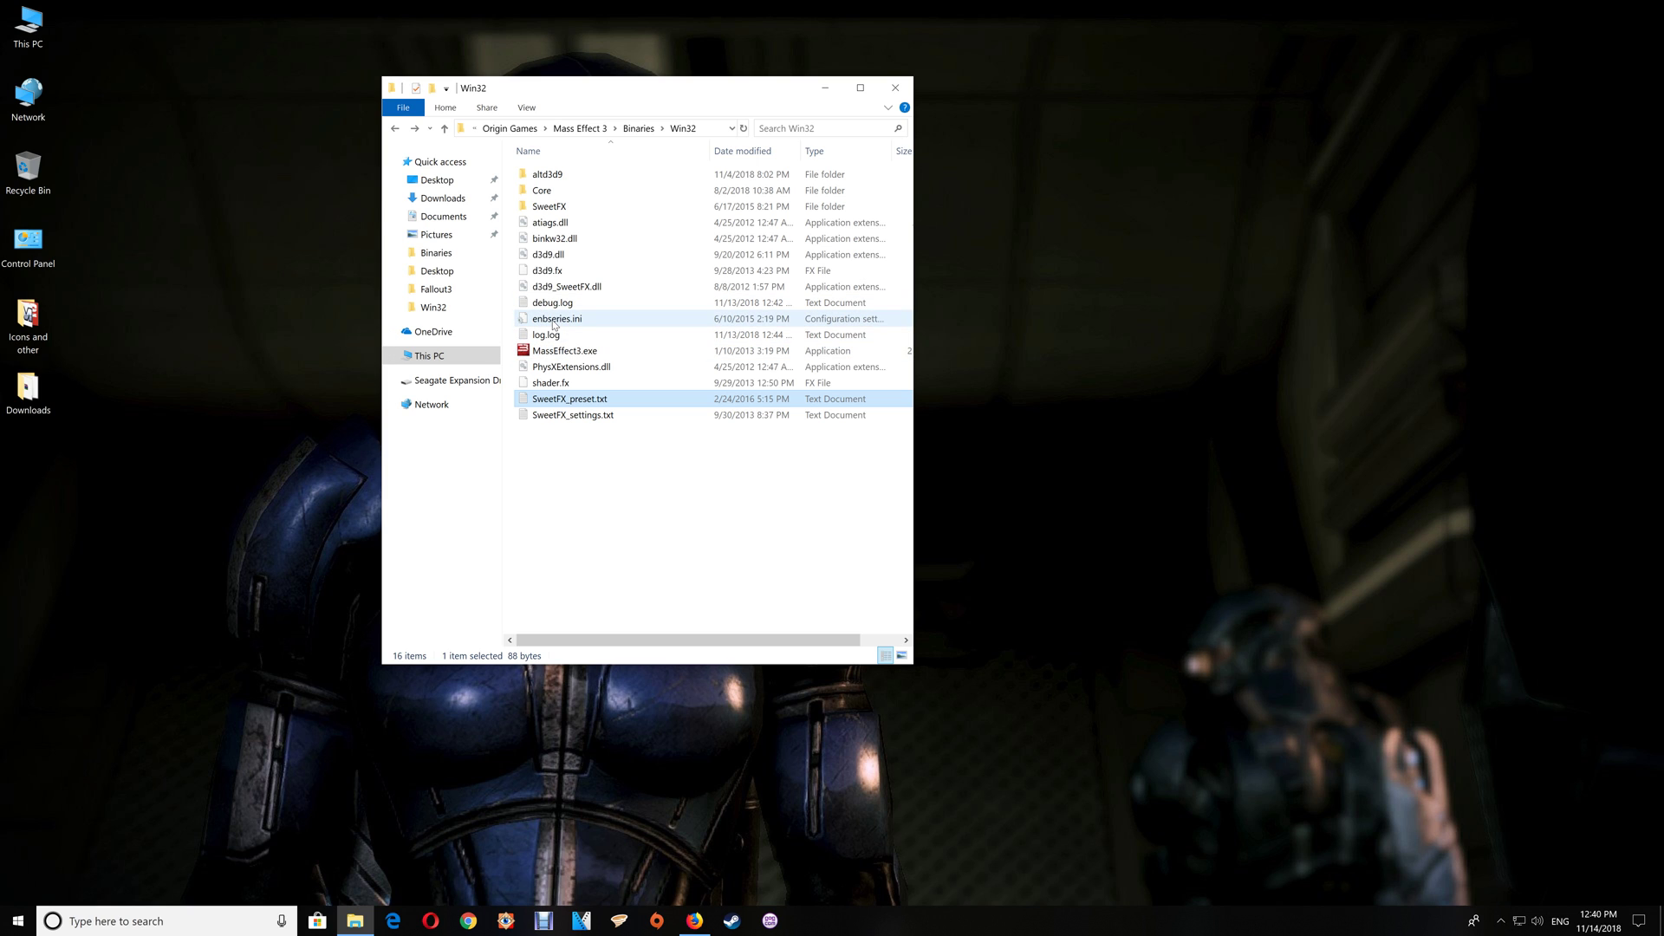
pyautogui.doubleClick(555, 319)
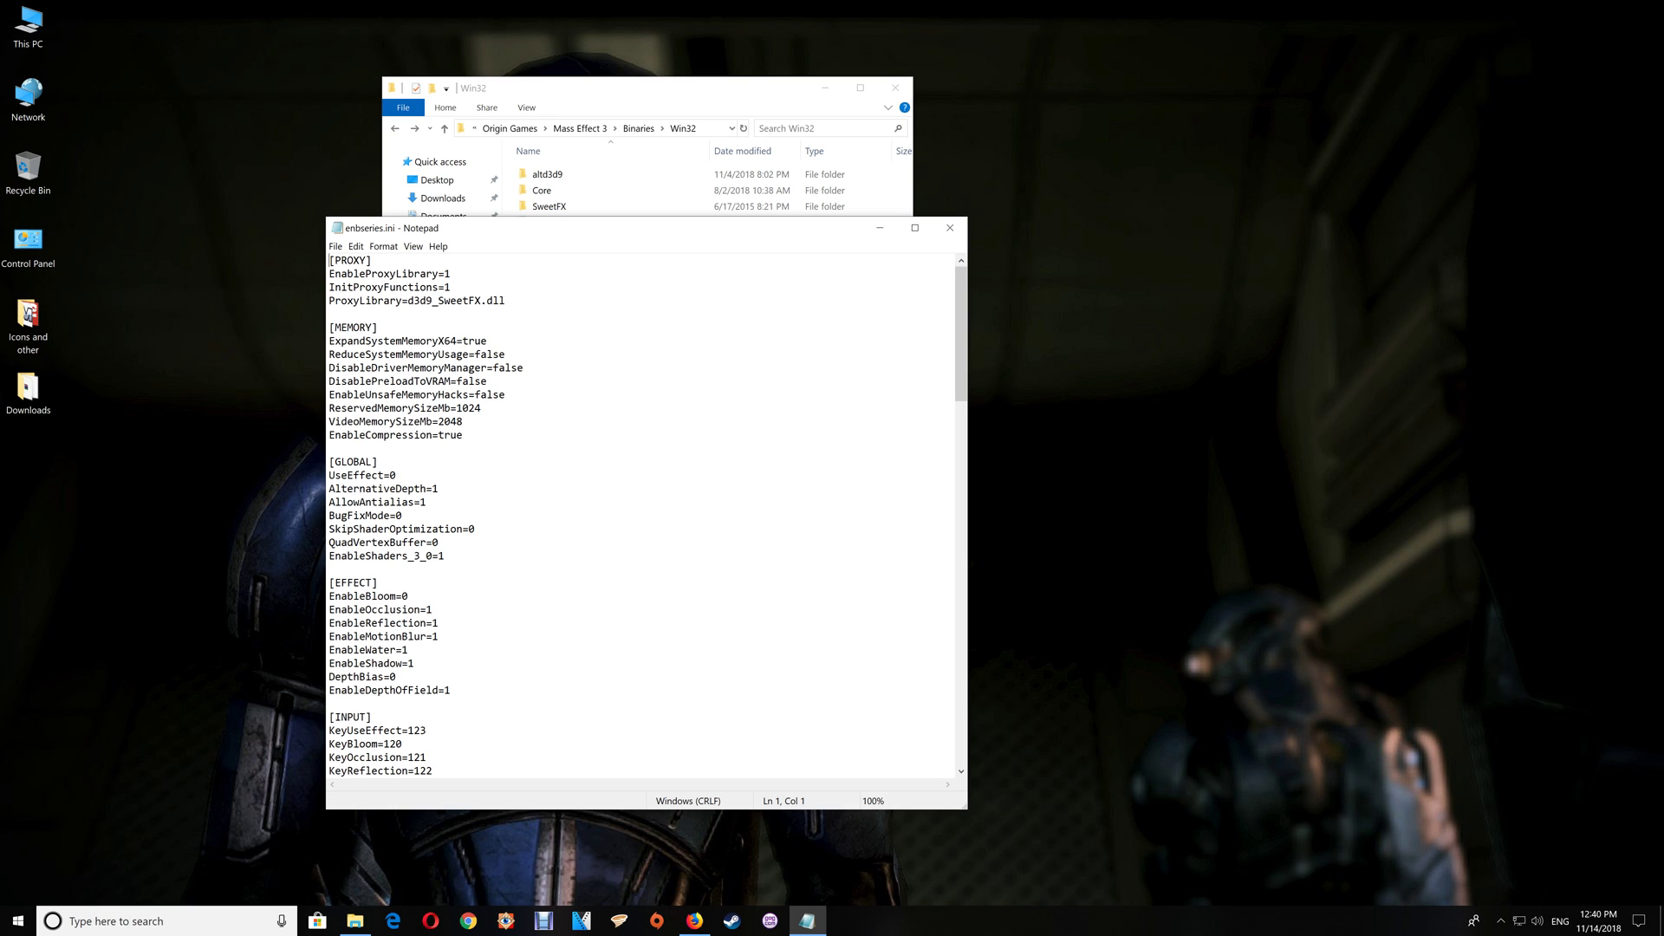
pyautogui.click(950, 228)
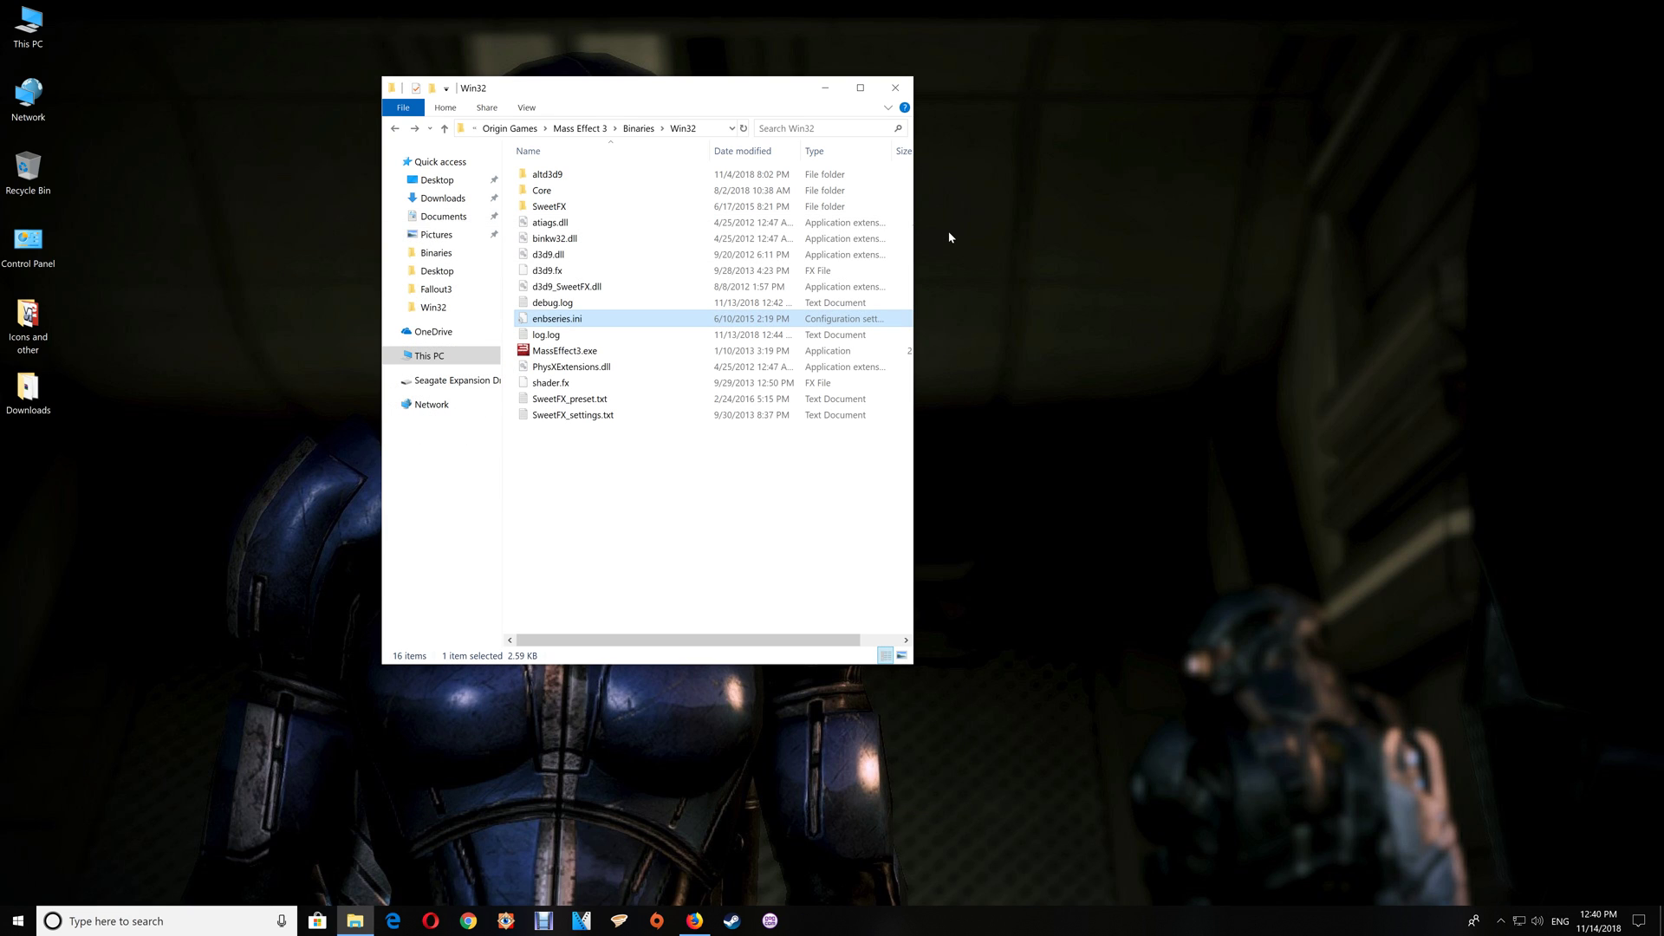